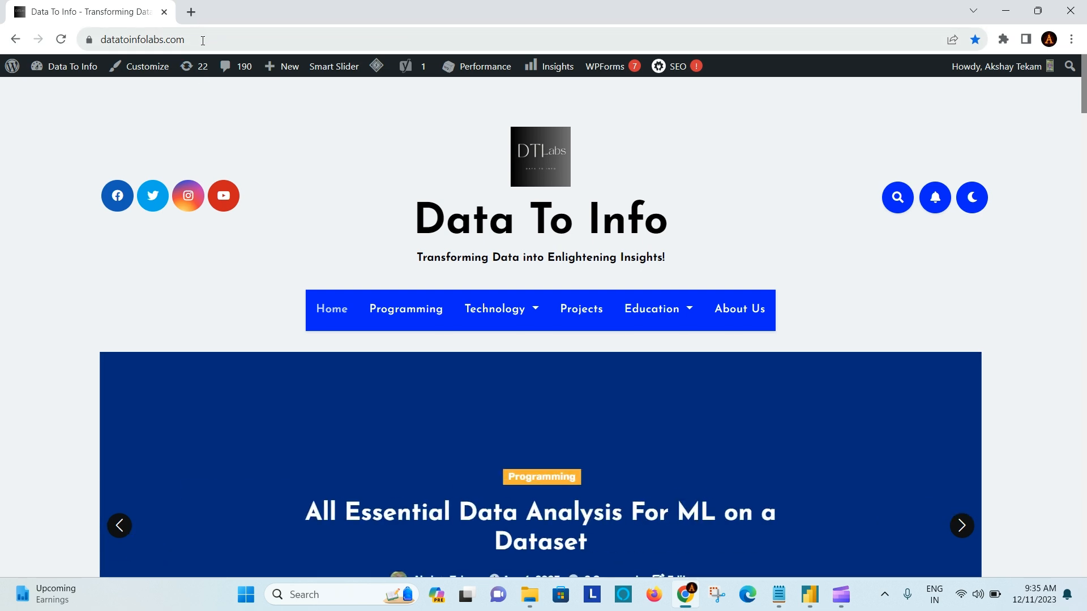
Step: Look over the Data To Info homepage, including the latest KPI in Power BI post
key(ctrl+l)
click(313, 208)
scroll(301, 195, down, 12)
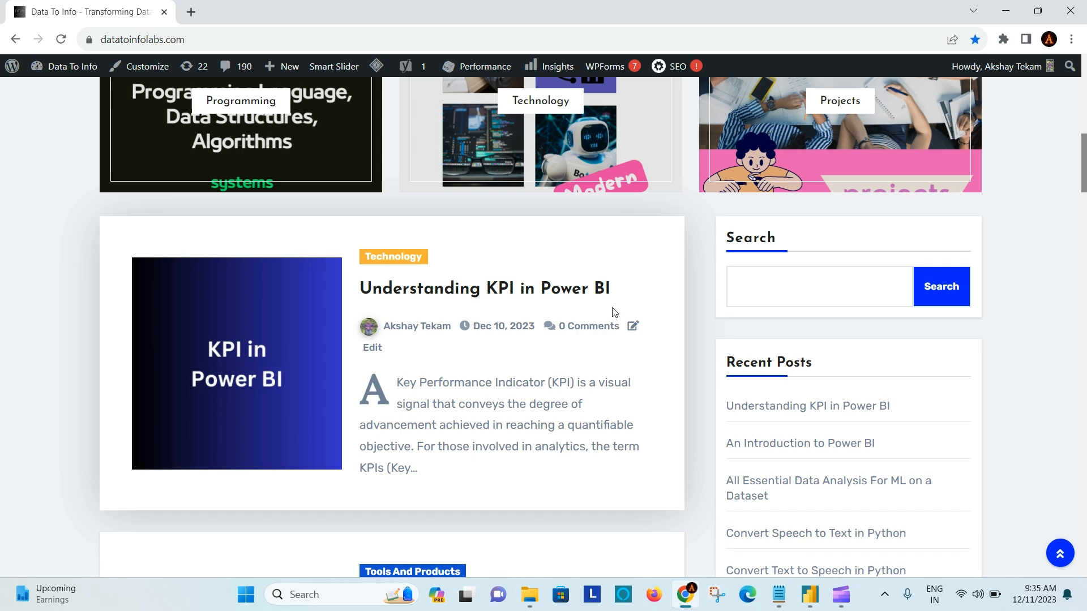
scroll(612, 309, up, 12)
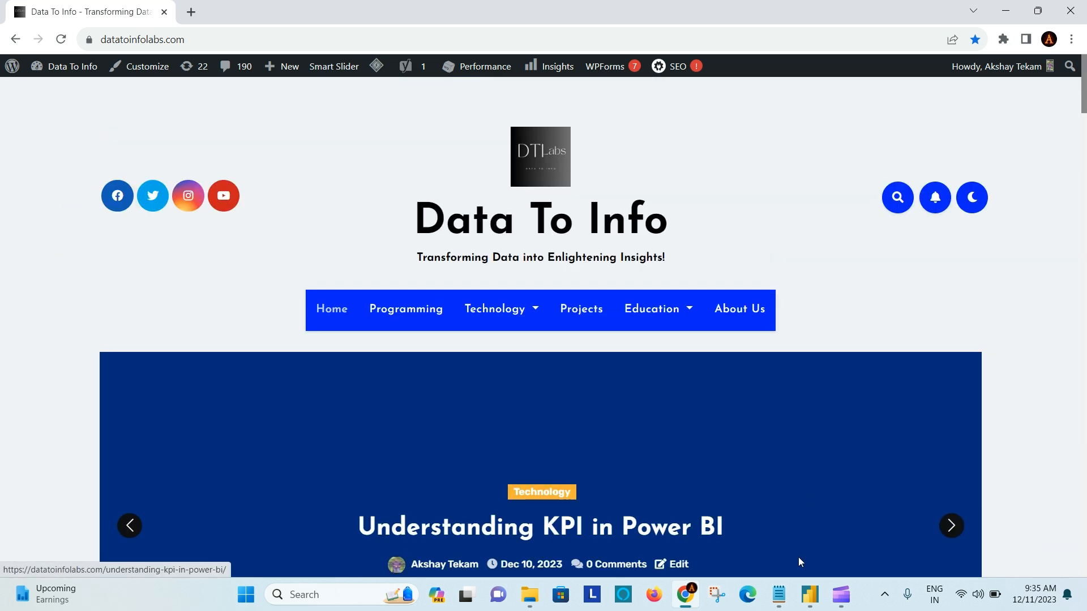
Step: Switch to Power BI Desktop and review the fields of the Orders table, collapsing and re-expanding it
click(811, 604)
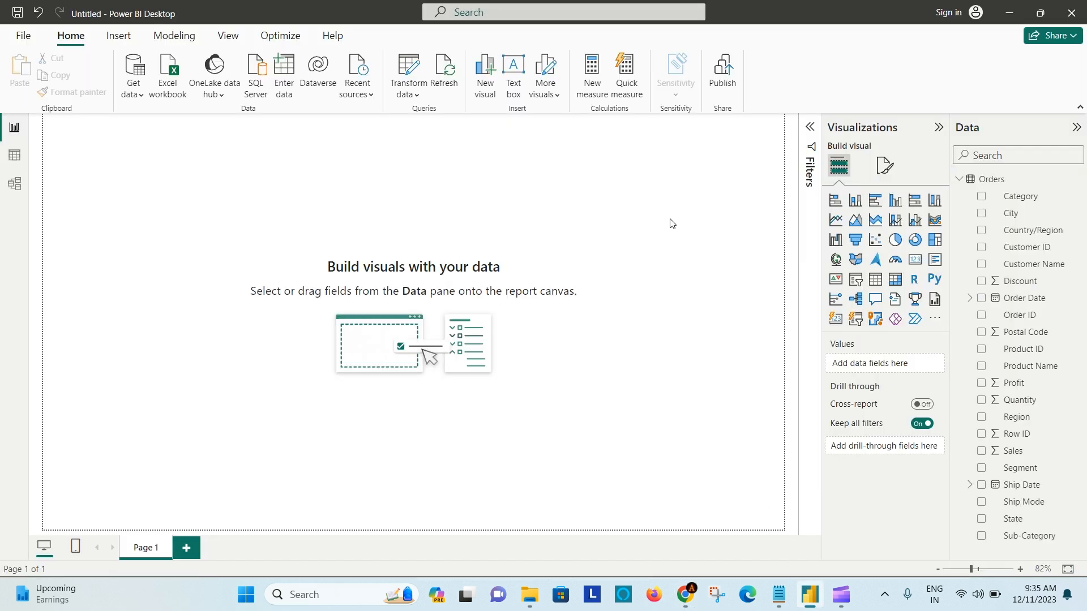
click(962, 180)
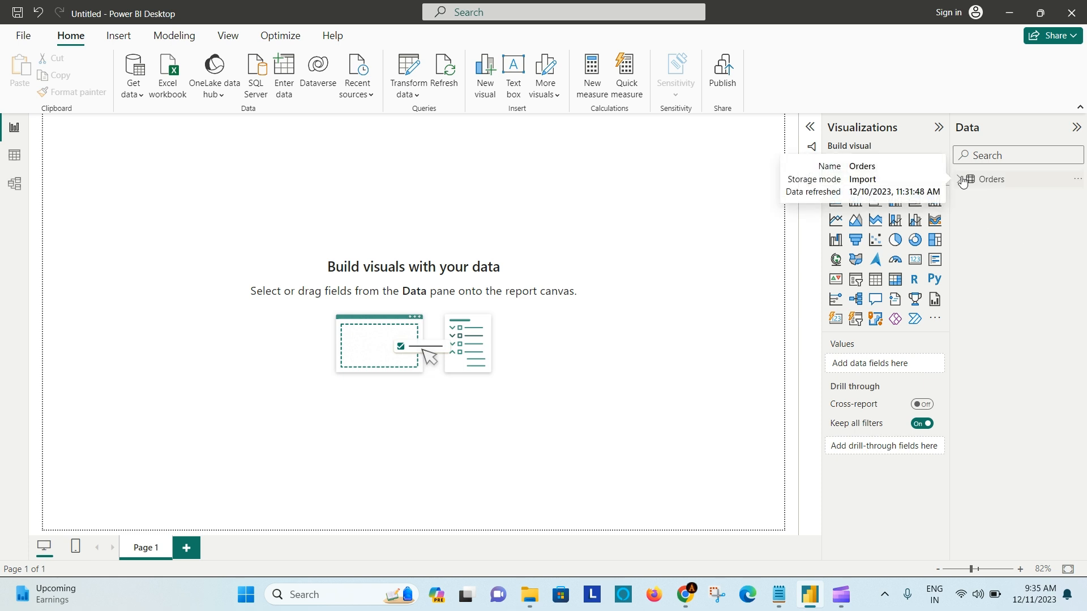
click(962, 180)
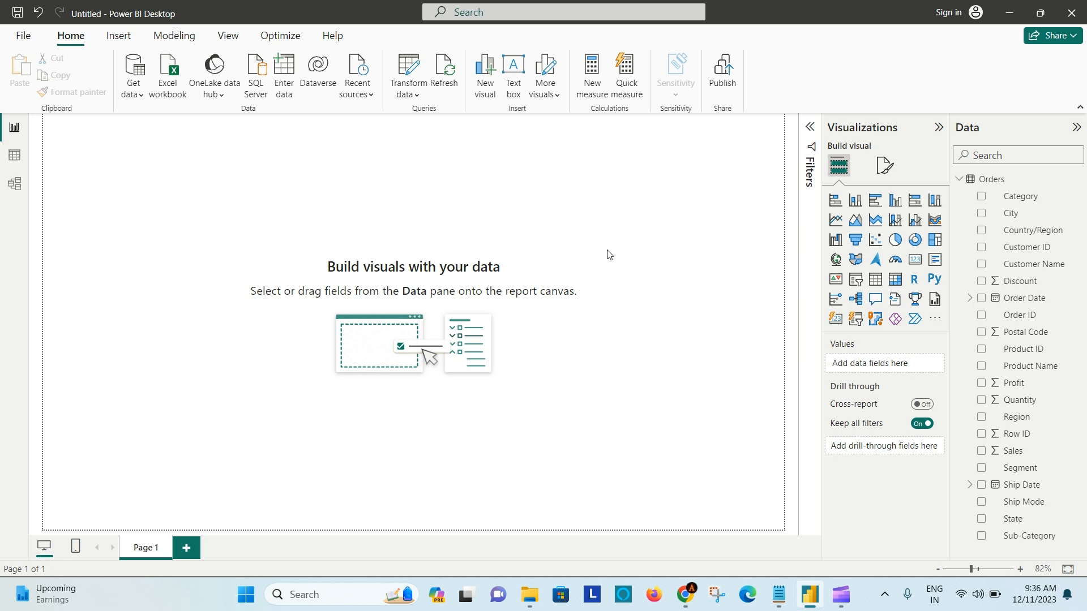
Step: Switch to the KPI notes in Notepad and read the heading that expands the abbreviation KPI, highlighting its words
click(779, 596)
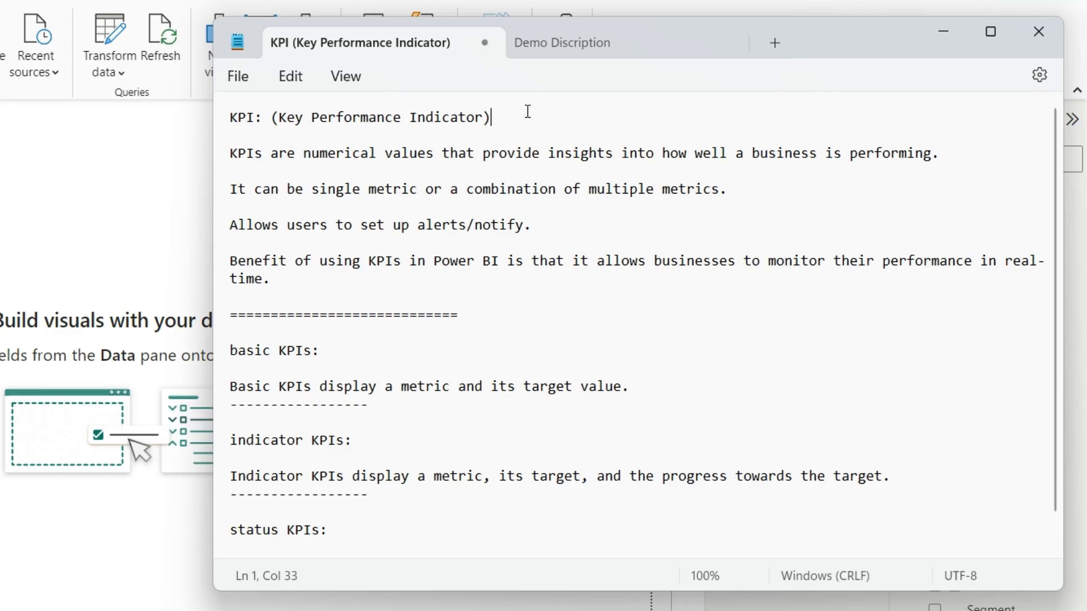
click(547, 227)
click(533, 124)
drag(312, 117, 403, 120)
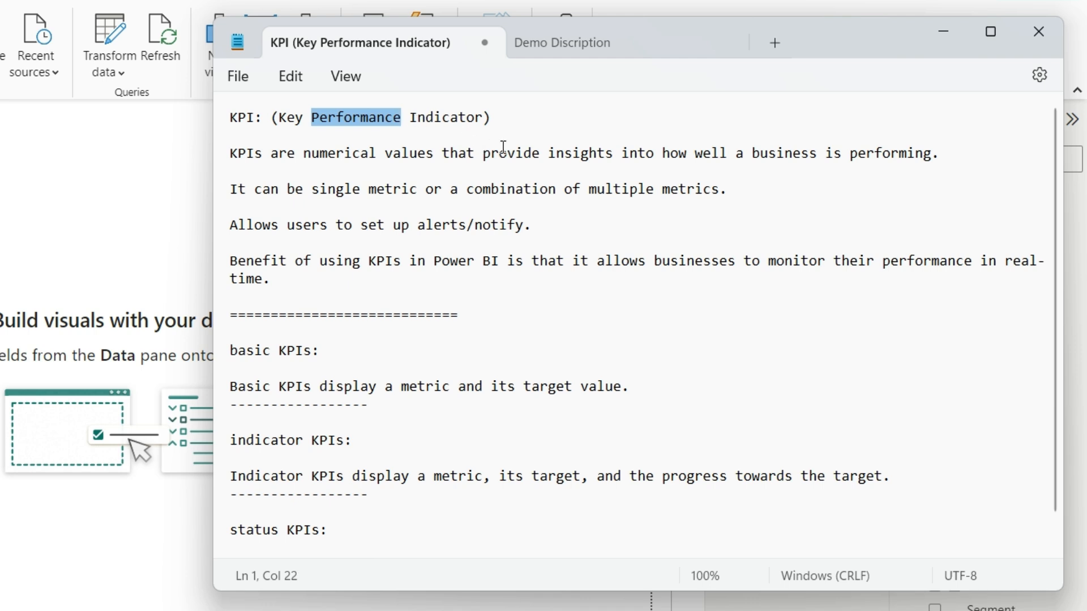
click(296, 117)
click(345, 117)
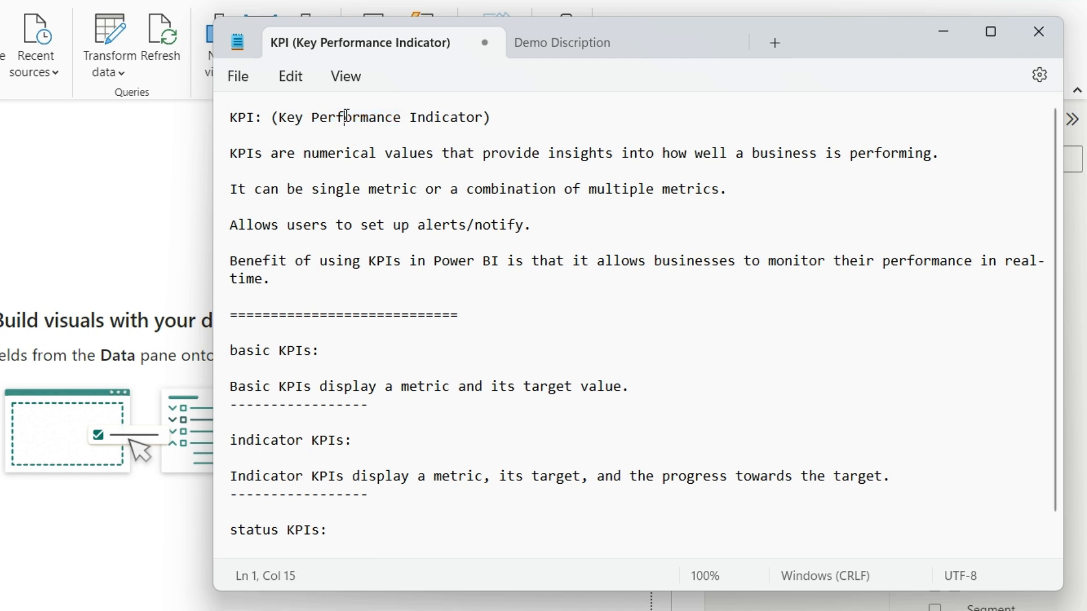
click(492, 120)
drag(505, 117, 229, 116)
click(502, 113)
Step: Read the notes defining KPIs as numerical values built from single or multiple metrics, highlighting each sentence
click(957, 152)
drag(954, 154, 238, 152)
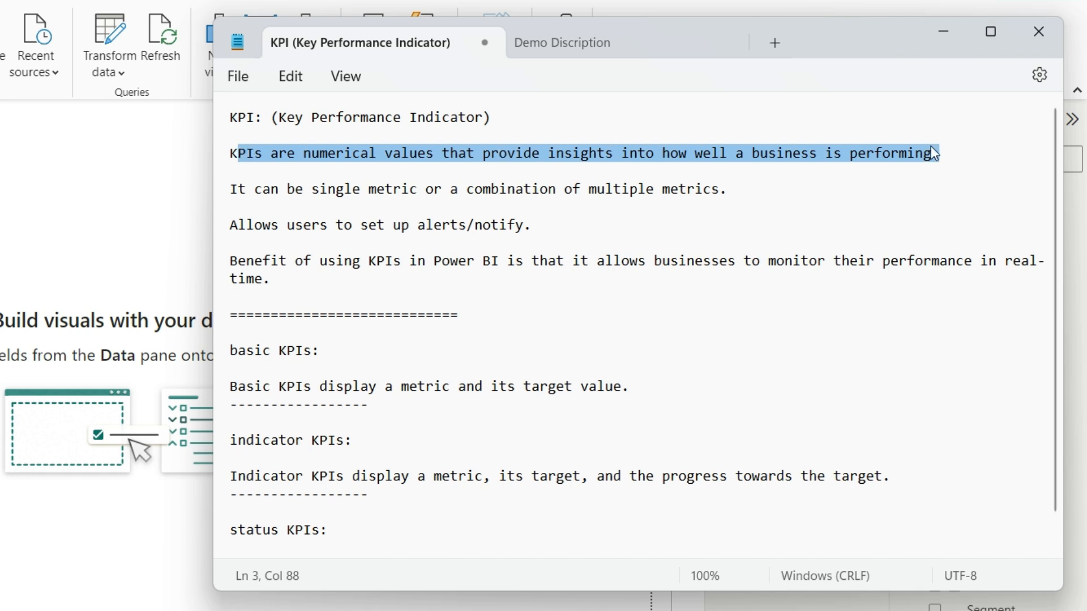
click(953, 152)
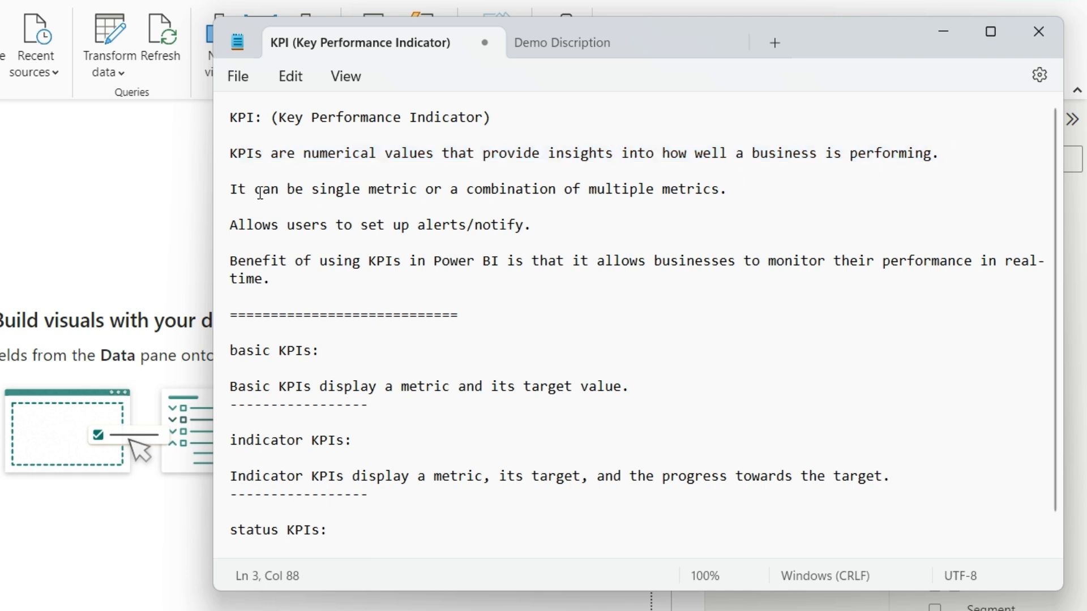
click(239, 190)
click(741, 188)
drag(755, 190, 182, 189)
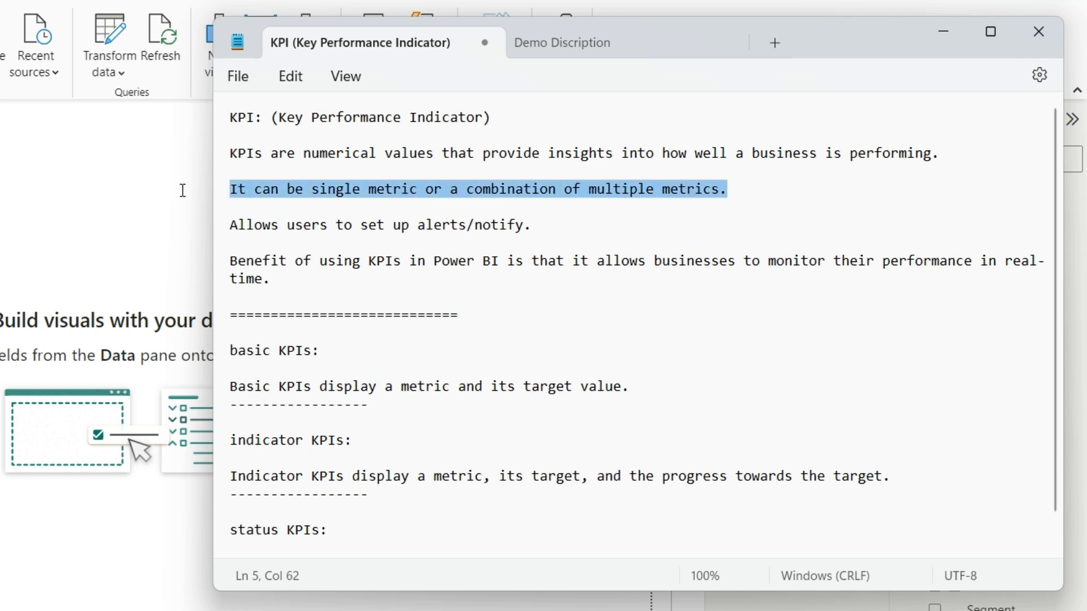
click(746, 184)
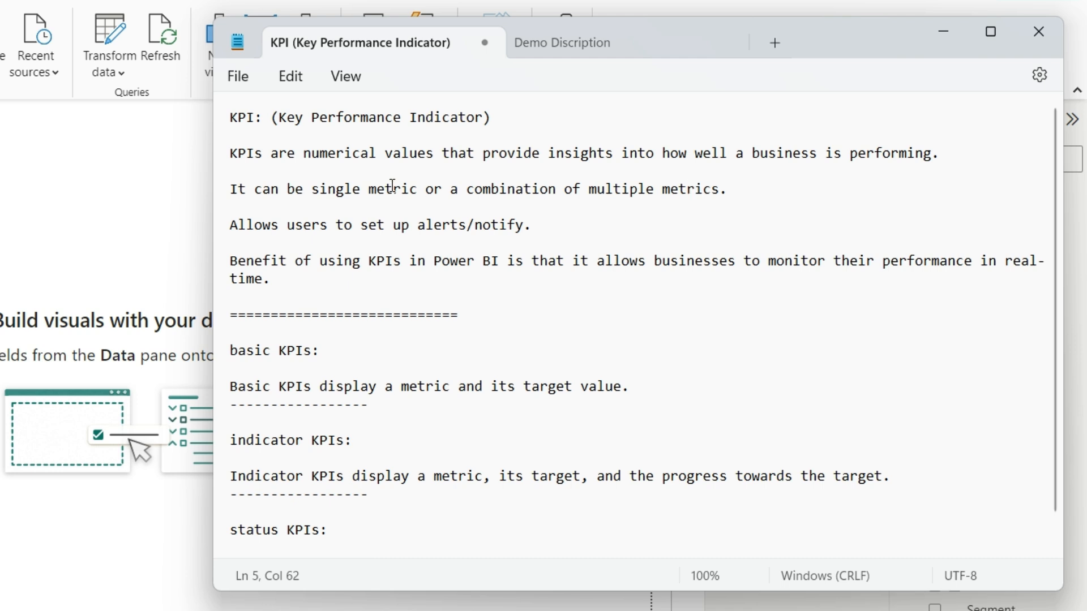
drag(417, 188, 308, 193)
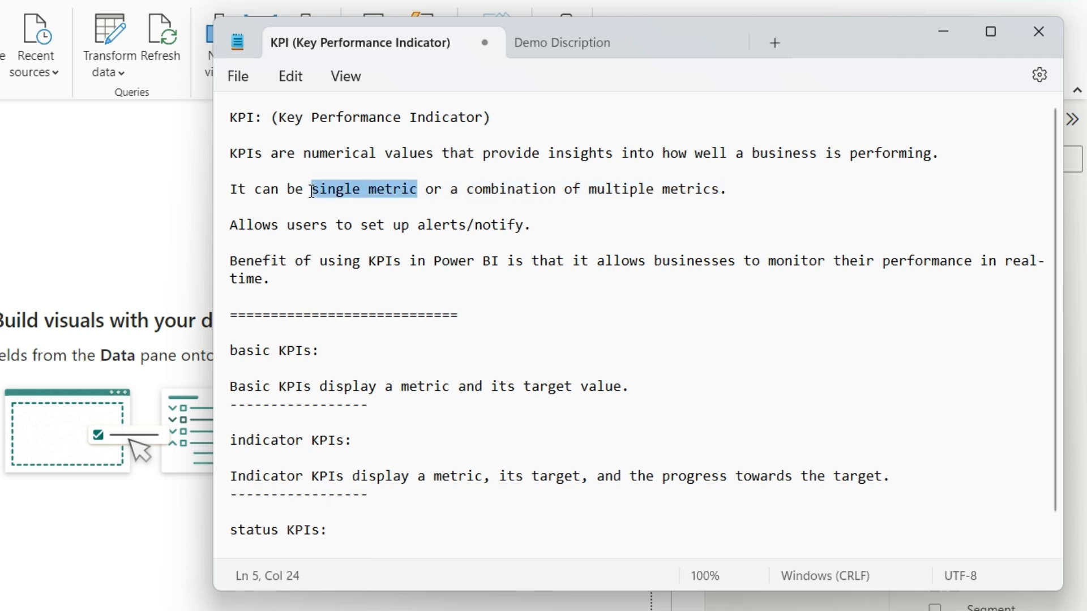
click(741, 192)
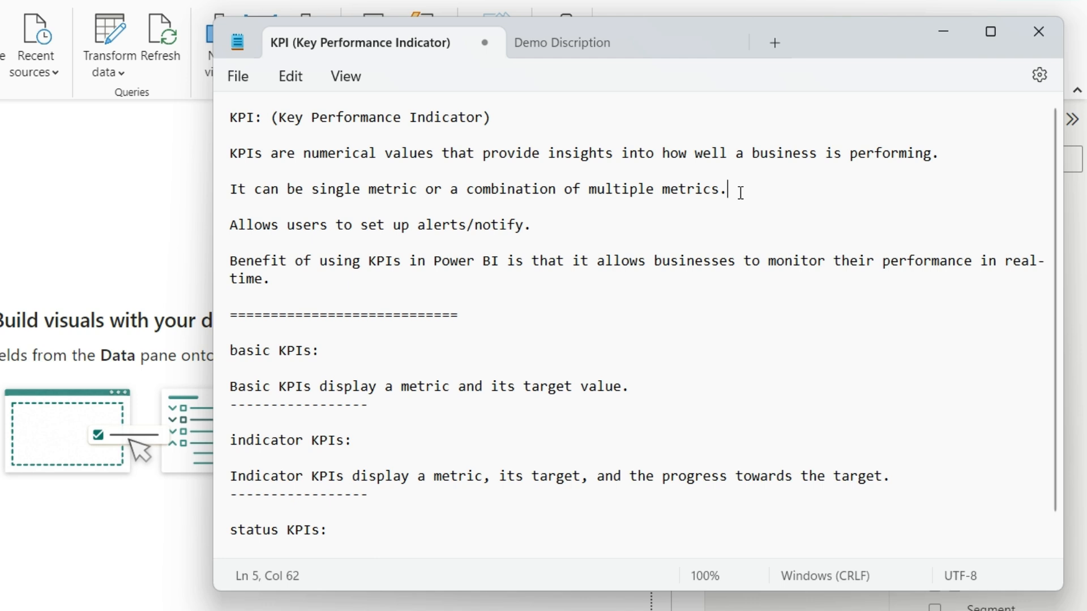
drag(741, 193, 208, 193)
click(755, 186)
Step: Read the notes on setting up alerts and on the benefit of using KPIs in Power BI
click(245, 225)
click(539, 225)
click(443, 224)
drag(361, 225, 468, 227)
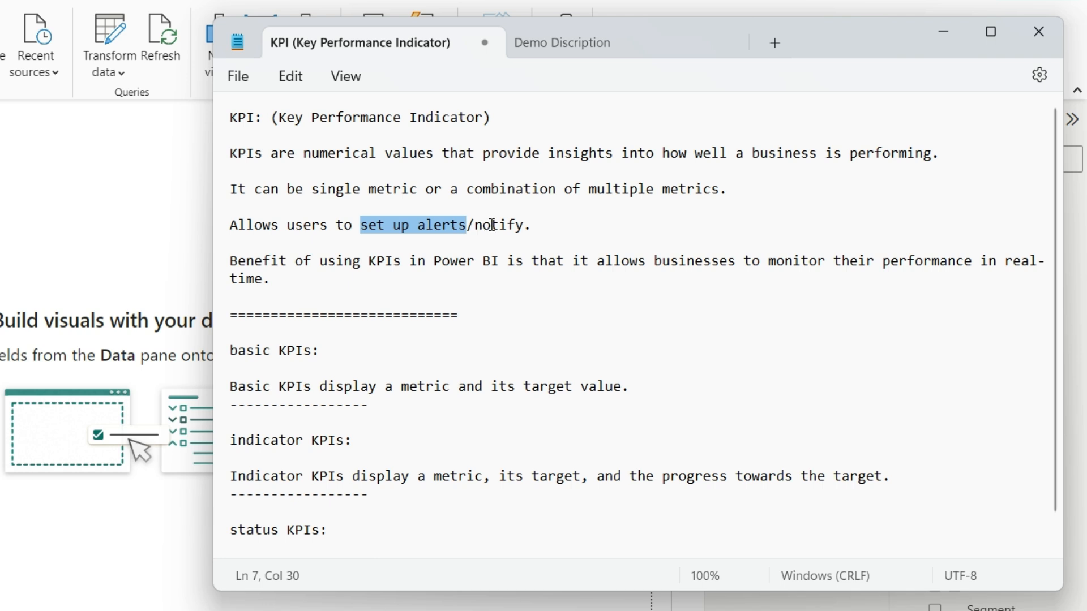
click(490, 224)
click(558, 229)
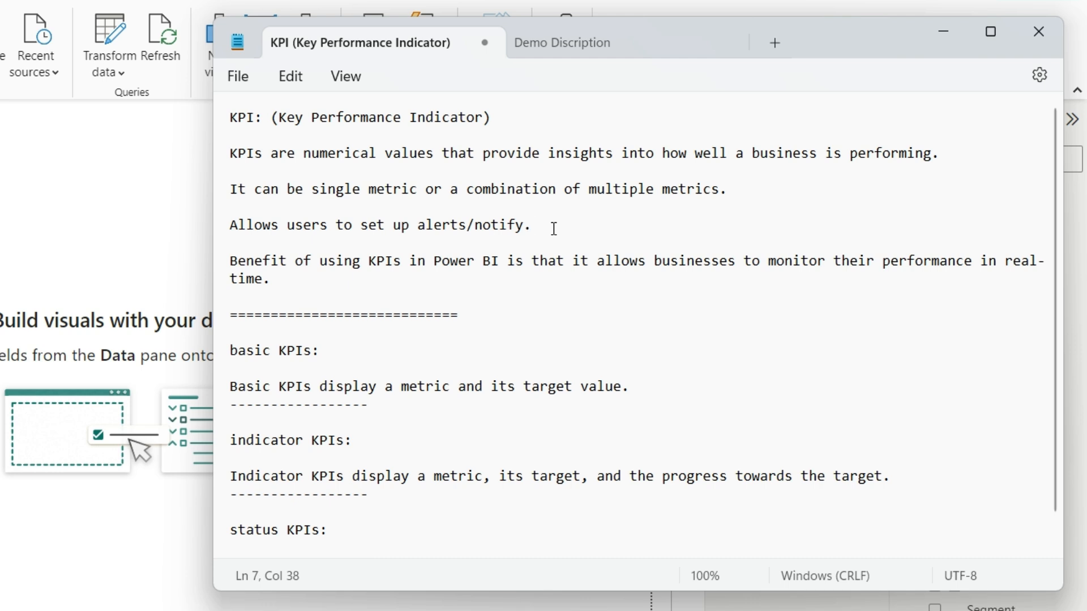
click(280, 279)
key(Down)
click(335, 272)
scroll(327, 270, down, 1)
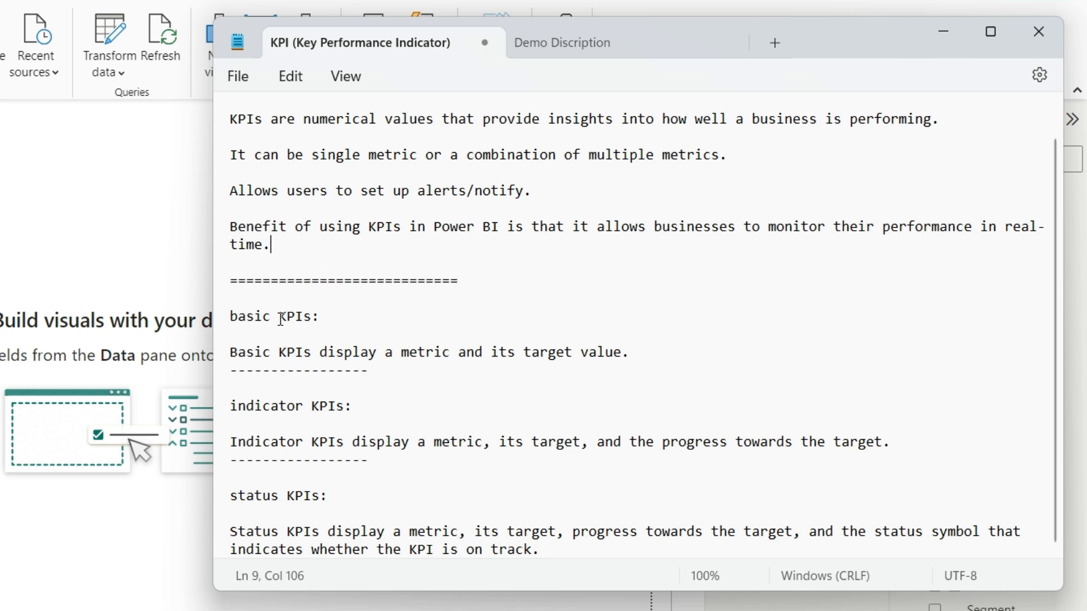
Step: Examine the notes on basic, indicator and status KPIs, highlighting the basic and status headings and the basic description
drag(332, 321, 247, 327)
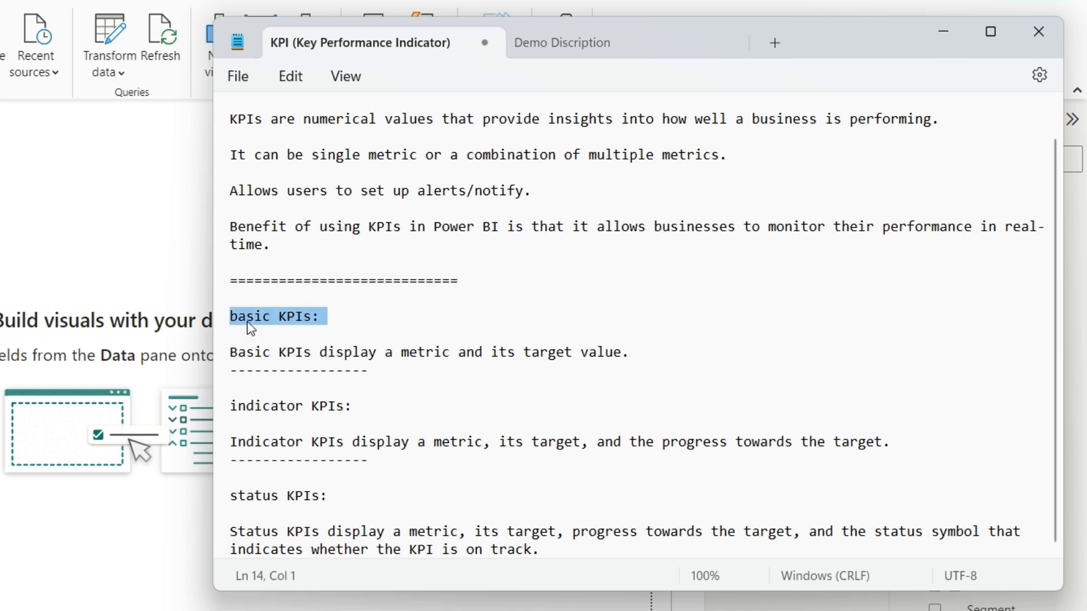
click(371, 404)
drag(338, 494, 218, 495)
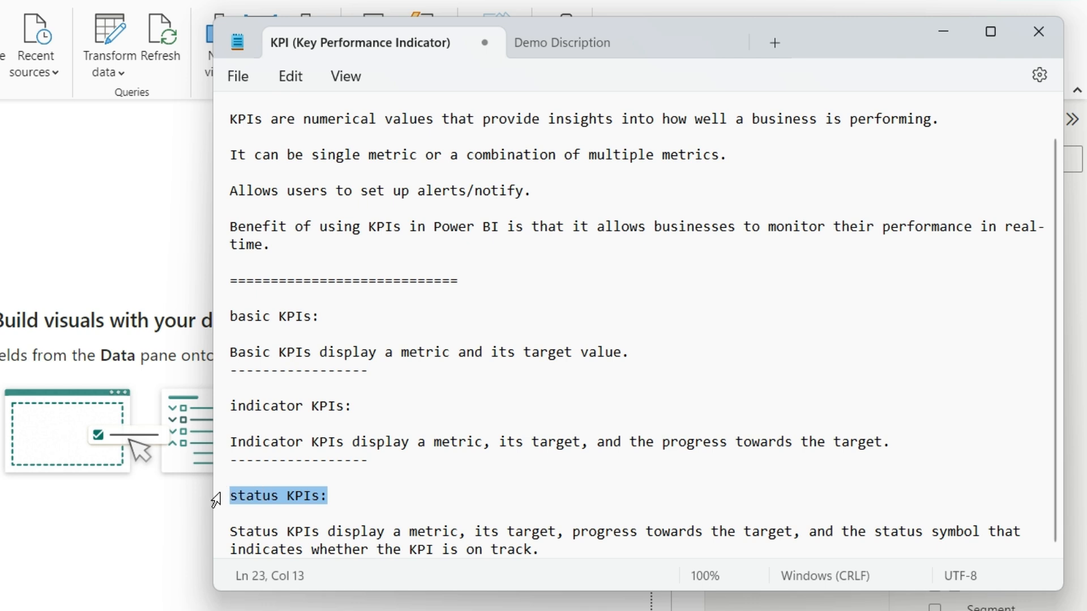
click(401, 312)
click(345, 492)
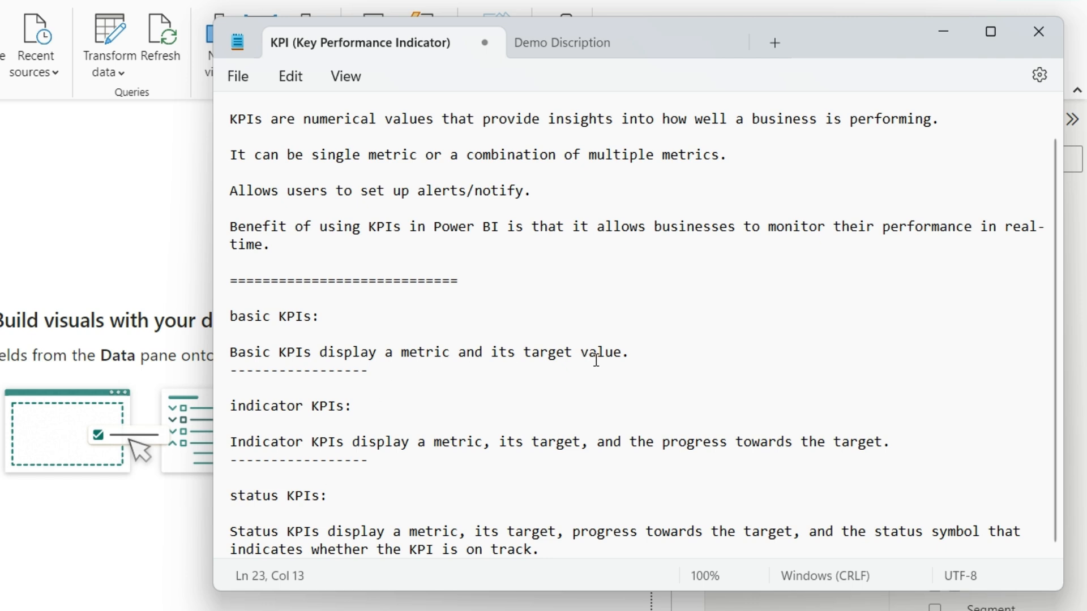
drag(631, 353, 232, 315)
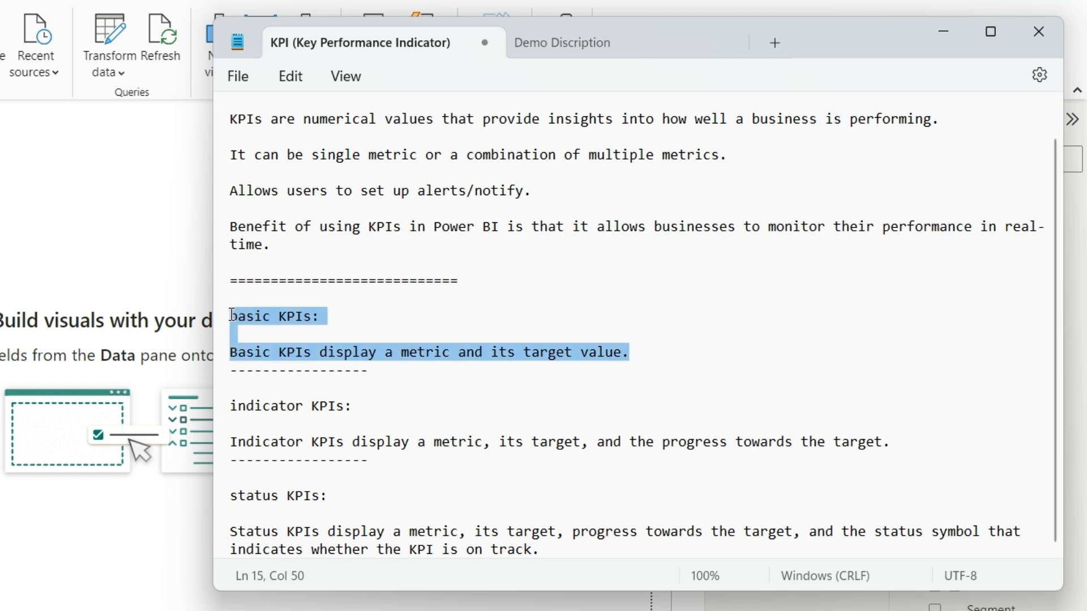
click(360, 314)
click(345, 496)
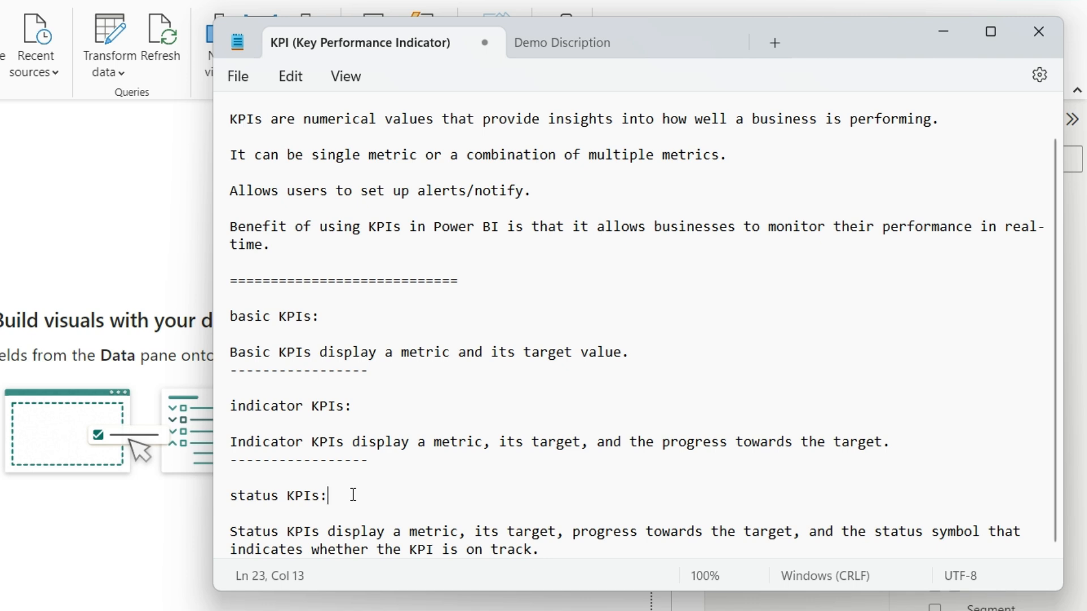
click(337, 317)
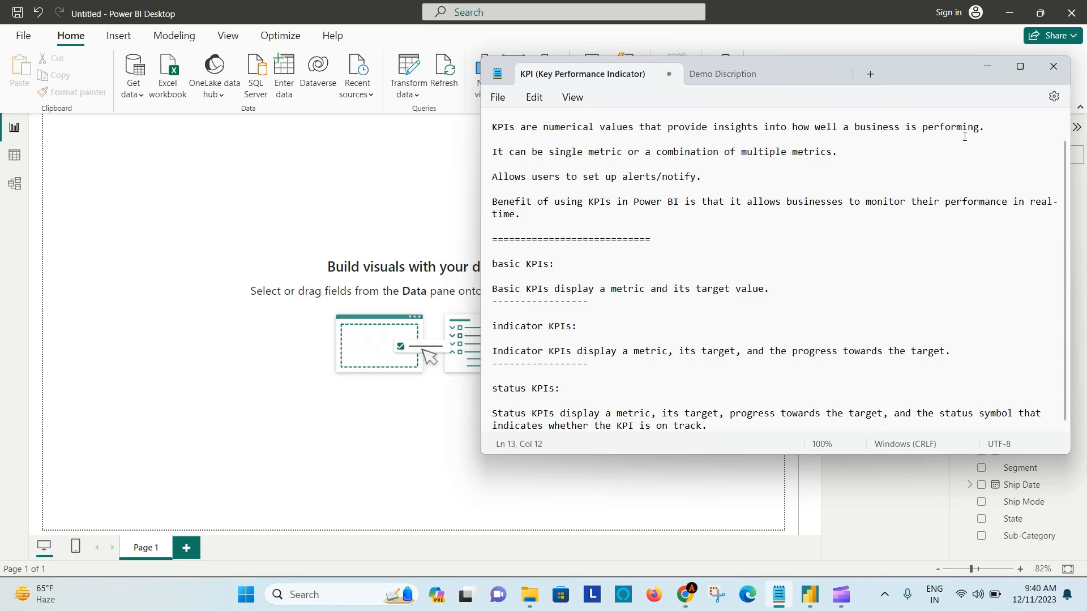
Step: Return to Power BI Desktop, add a stacked column chart and move it to the upper right of the page
click(986, 66)
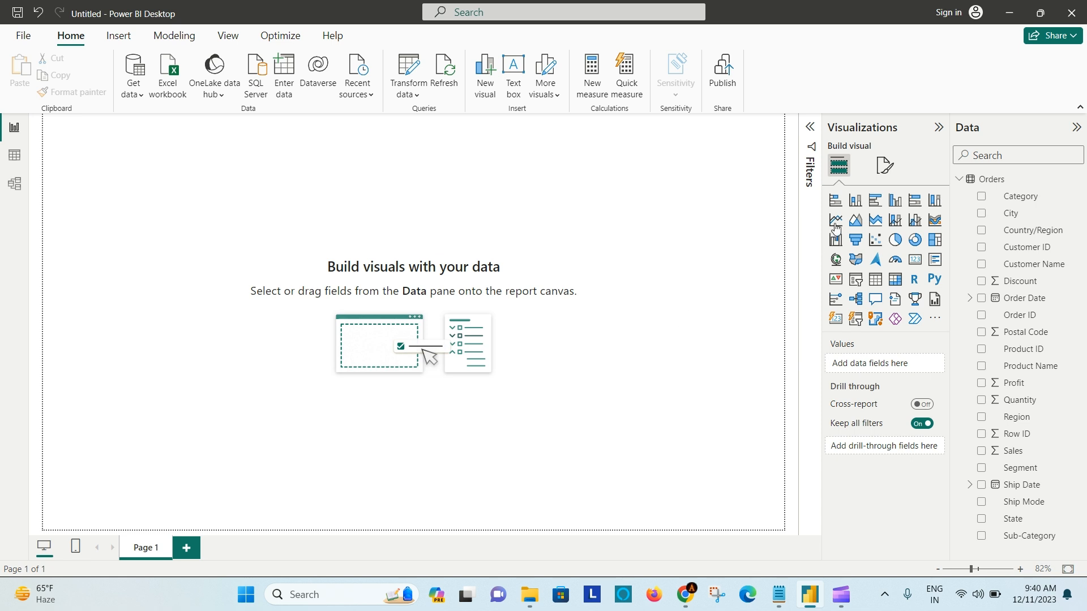
drag(859, 202, 122, 260)
drag(108, 174, 593, 225)
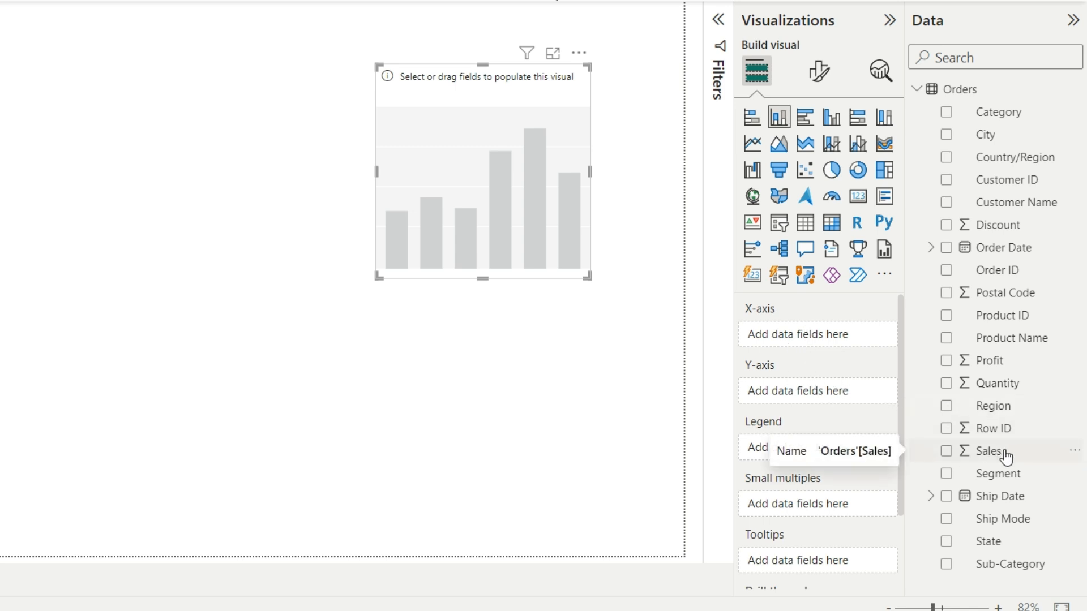
Step: Plot Sales on the chart's Y-axis and the Year level of the Order Date hierarchy on its X-axis
drag(1007, 457, 818, 393)
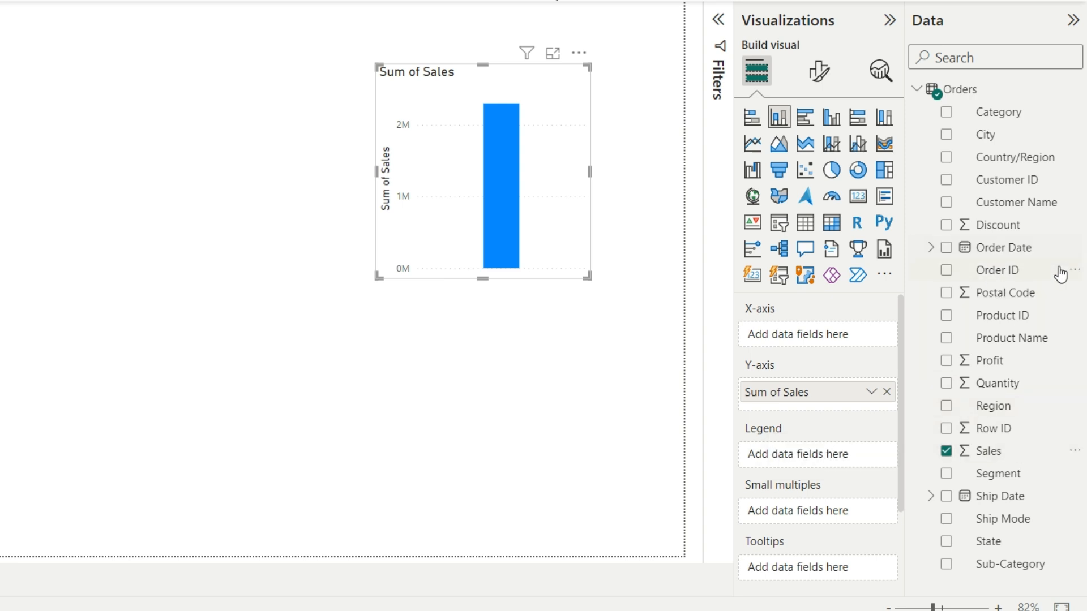
click(932, 249)
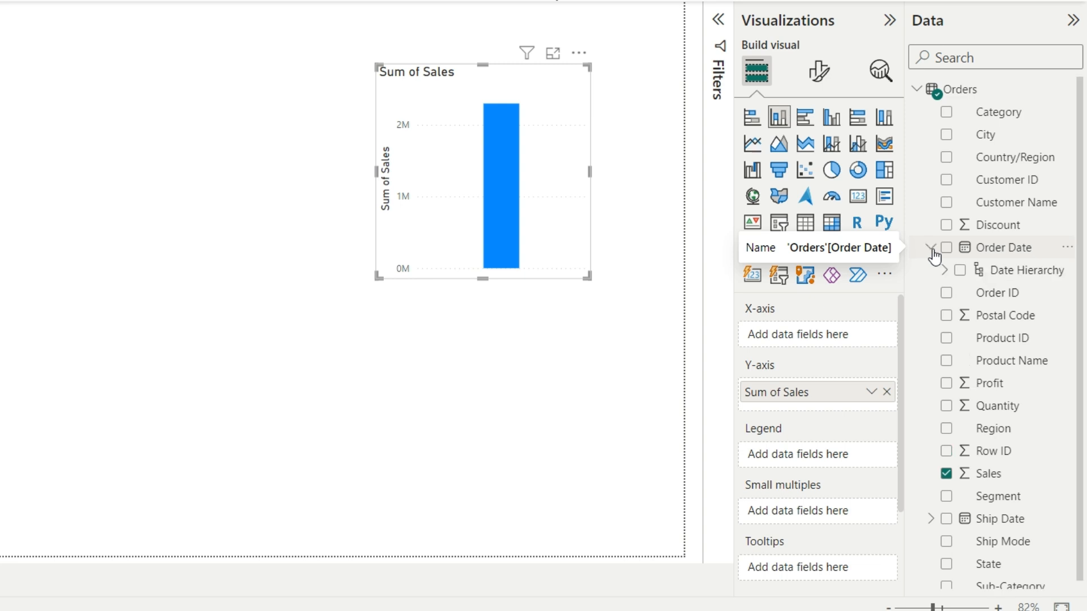
click(945, 271)
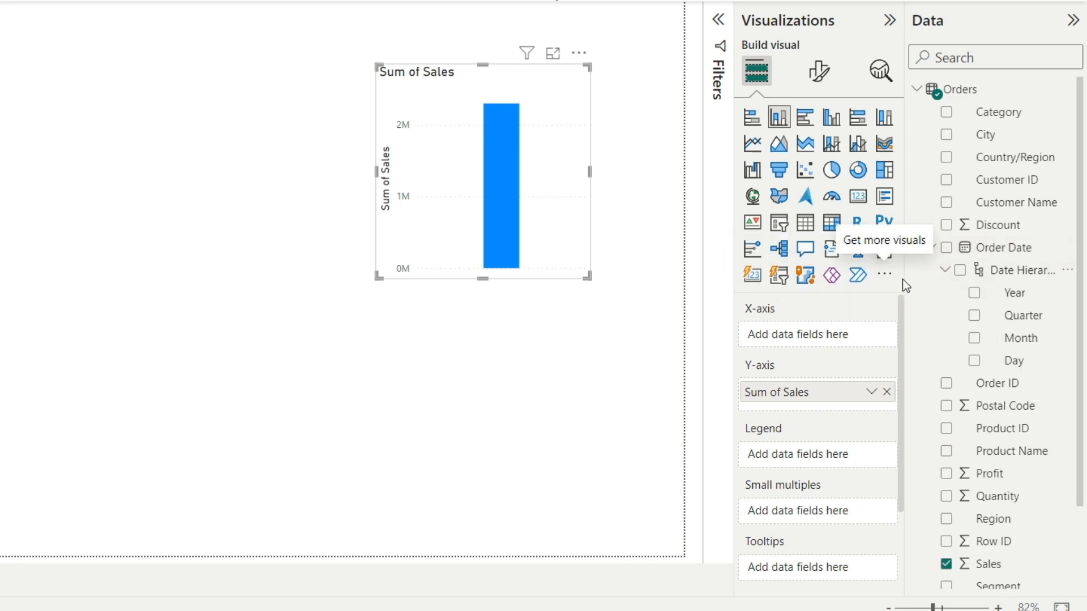
drag(904, 278, 849, 285)
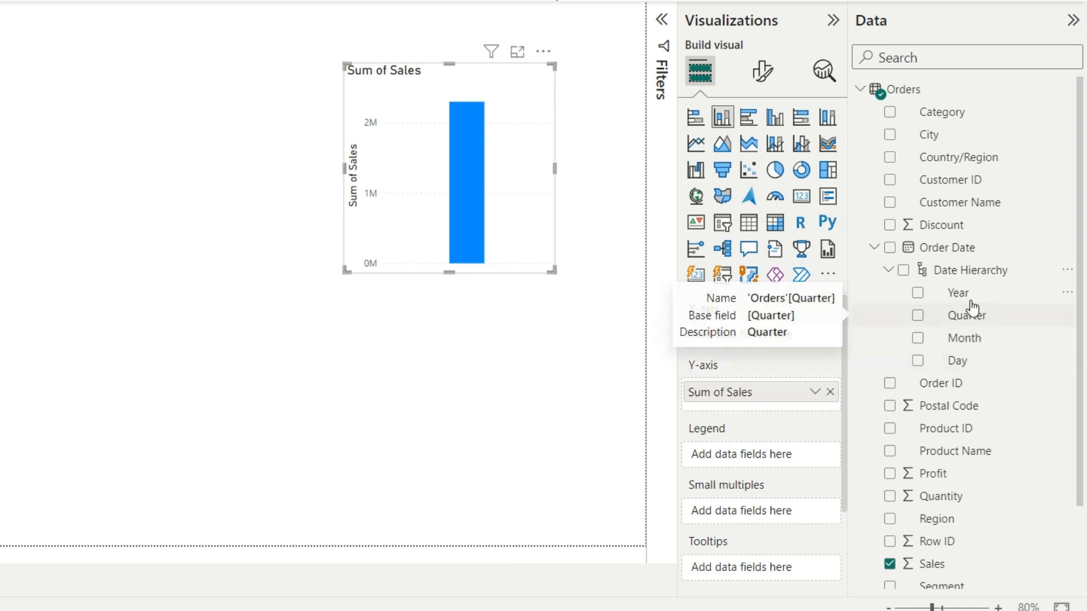
drag(966, 295, 788, 340)
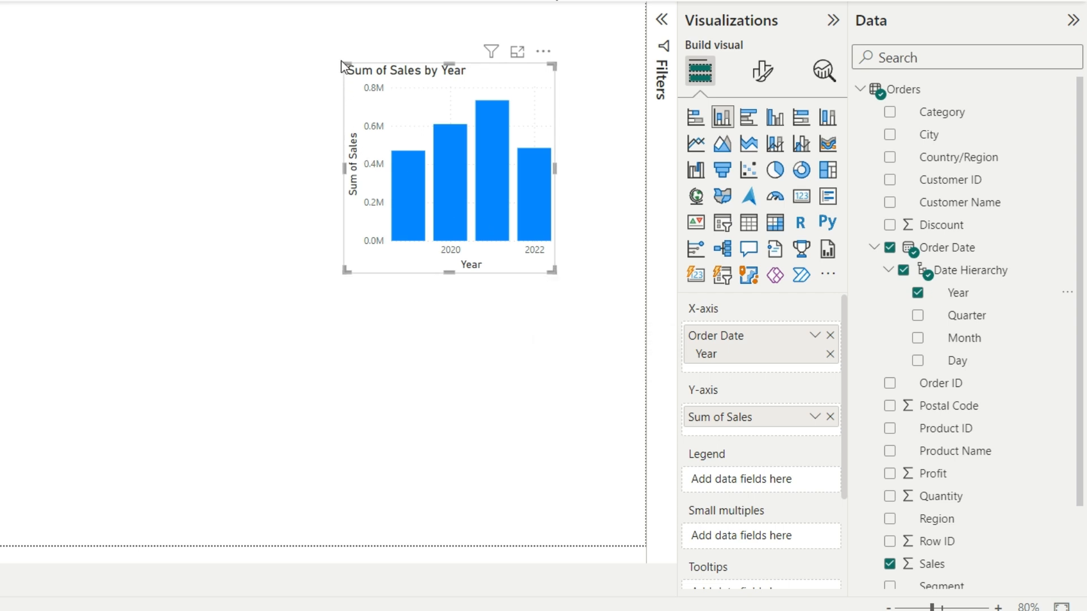
Step: Replace Year with the Order Date Month on the X-axis and enlarge the chart across the page's upper right
drag(344, 66, 177, 49)
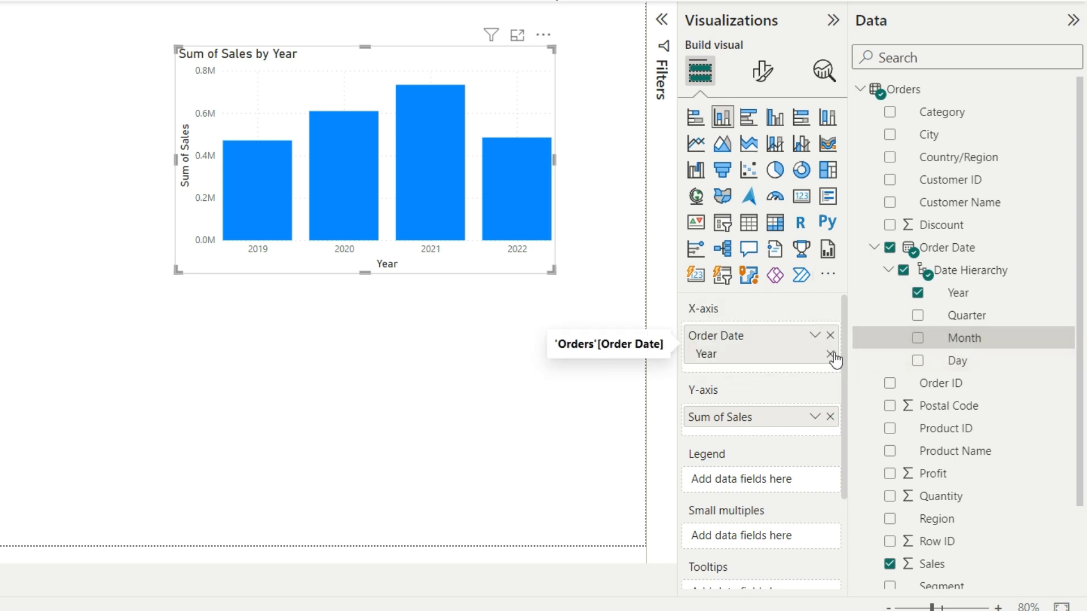
click(830, 358)
drag(969, 338, 776, 340)
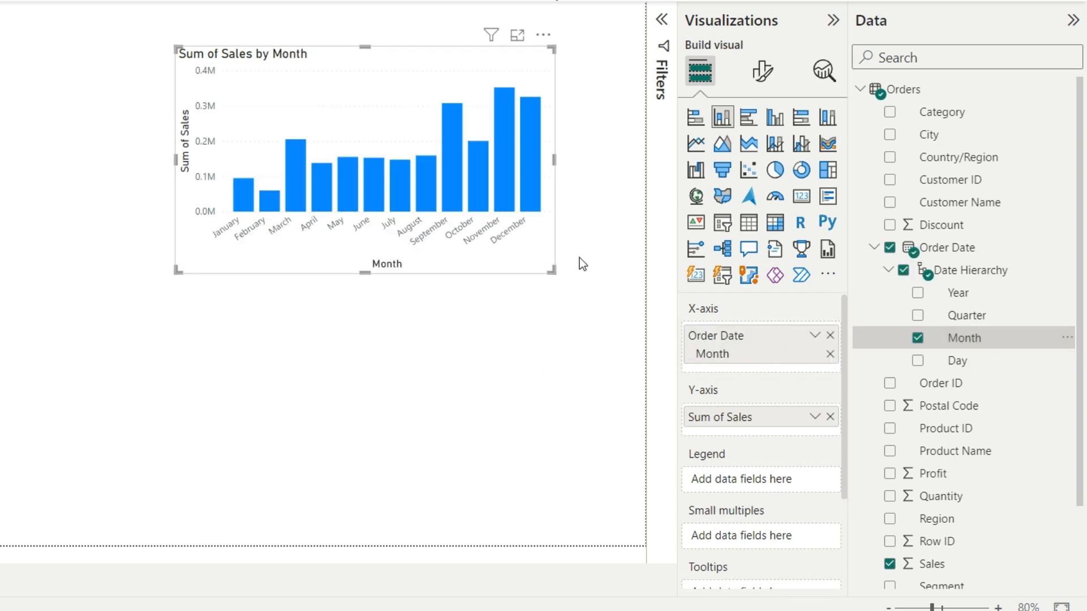
drag(544, 266, 635, 342)
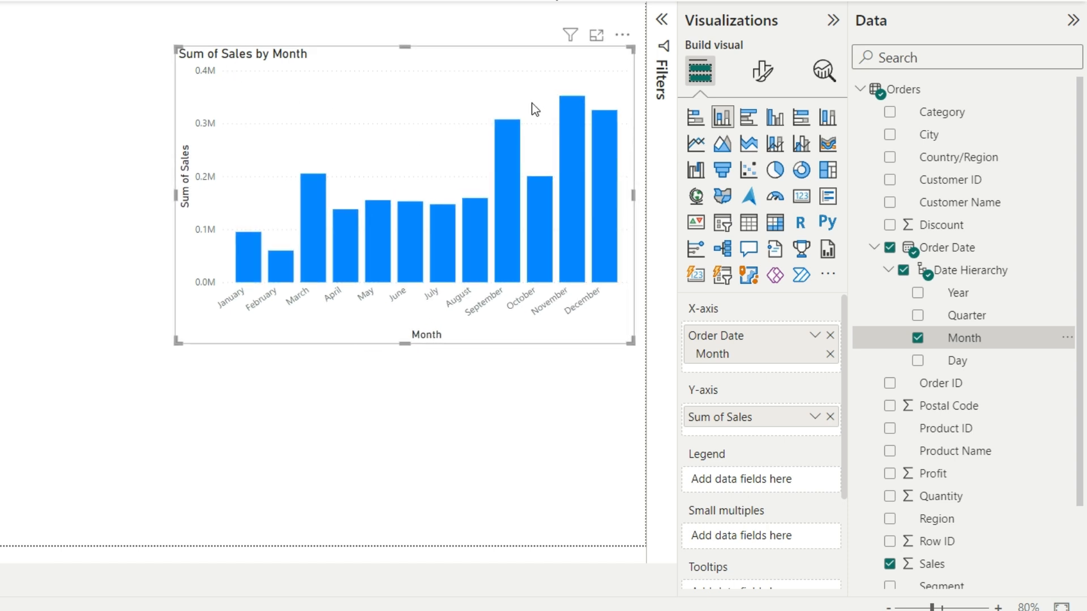
drag(175, 48, 129, 24)
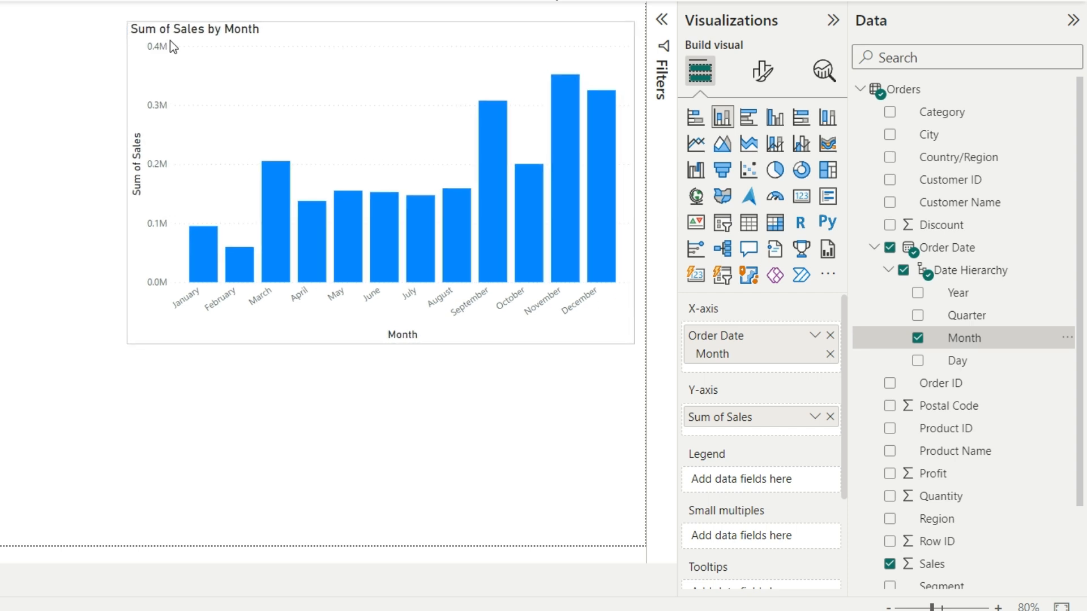
Step: Turn on data labels for the monthly sales column chart and expand their settings
click(763, 71)
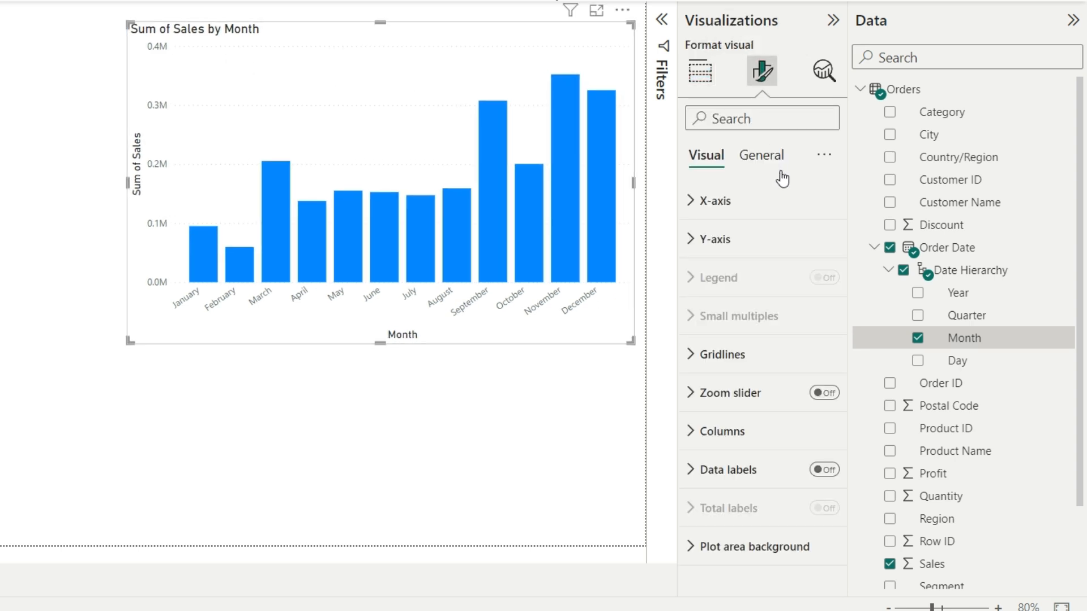
click(829, 476)
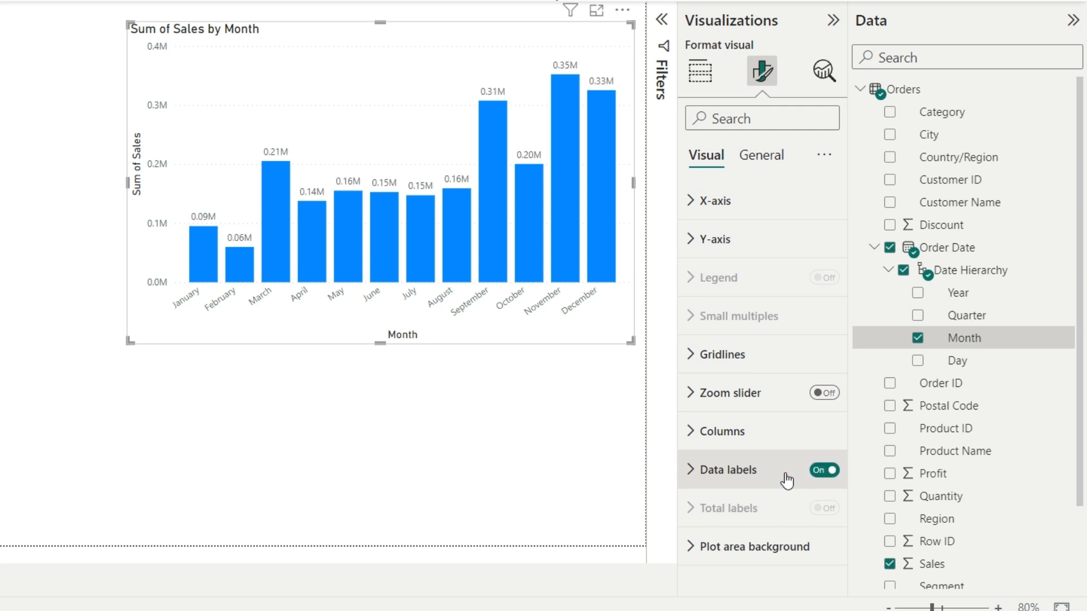
click(692, 471)
scroll(772, 471, down, 5)
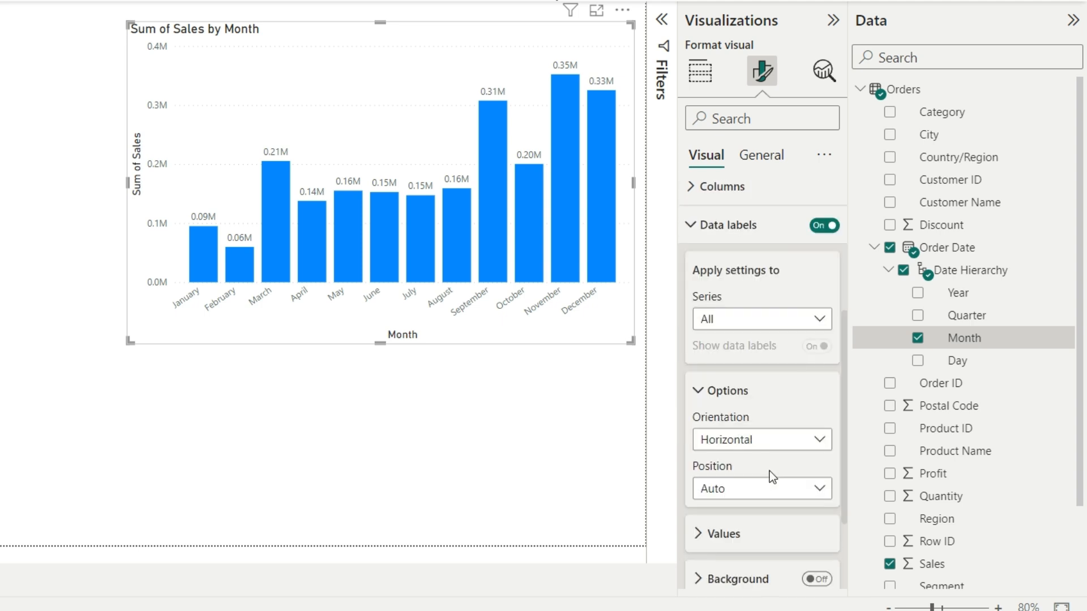
Step: Make the chart's data label values bold with a font size of 13
click(699, 413)
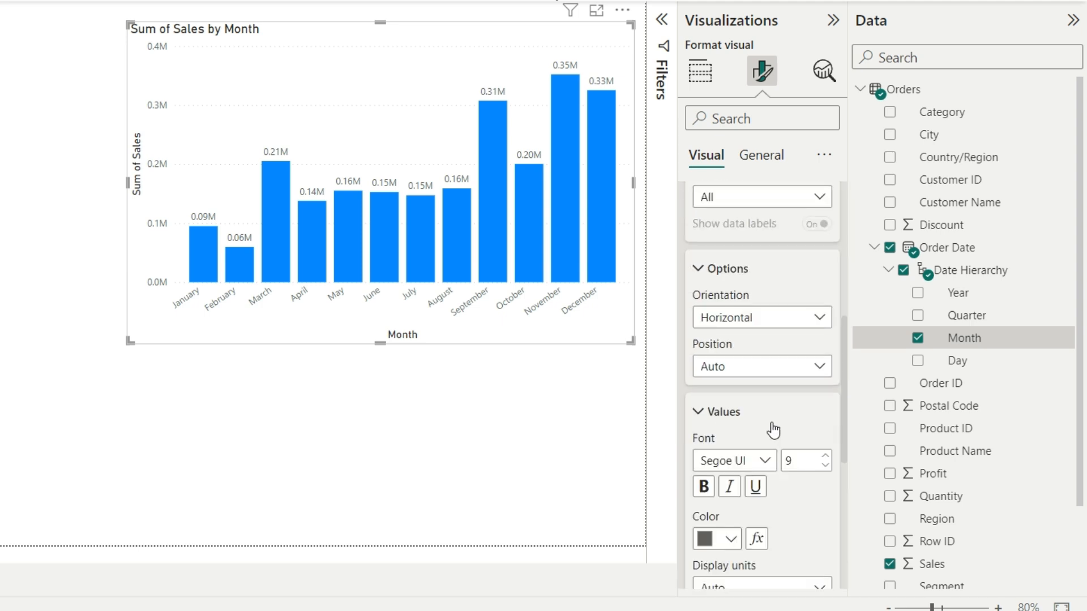
scroll(773, 426, down, 3)
click(825, 335)
click(826, 335)
click(825, 334)
click(825, 334)
click(825, 334)
click(825, 334)
click(826, 335)
click(705, 366)
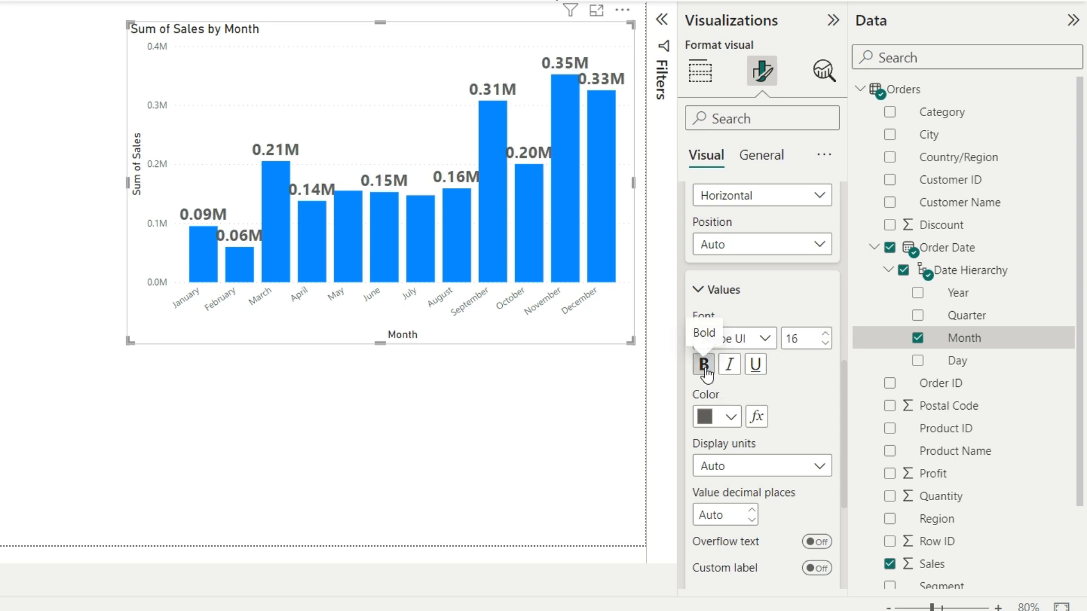
click(825, 342)
click(825, 342)
click(825, 343)
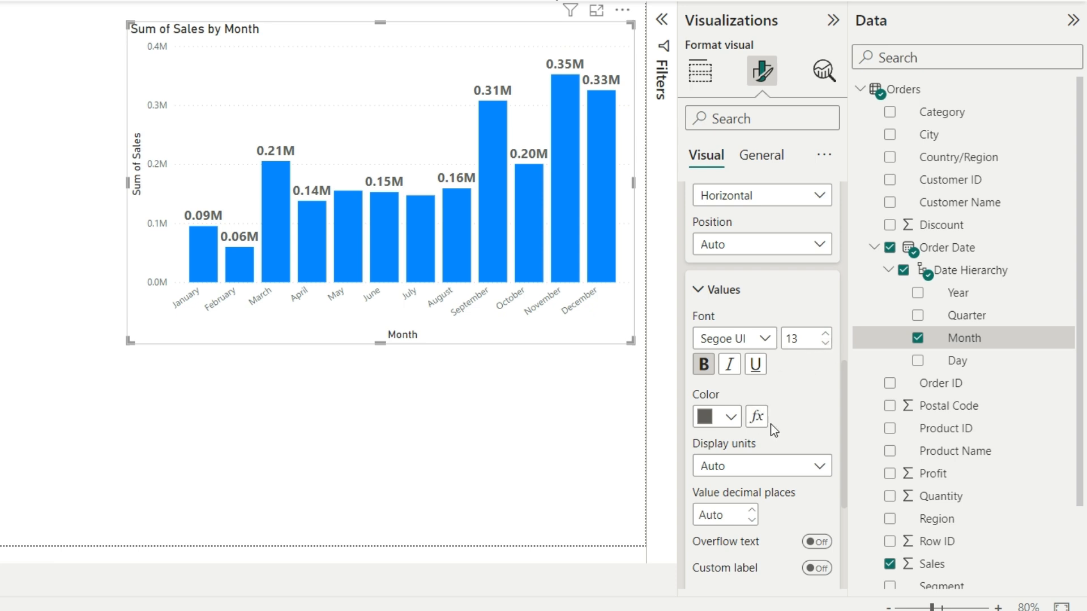
Step: Show the data label values in Thousands, reduce their font size to 11 and collapse the label settings
scroll(772, 426, down, 3)
click(803, 347)
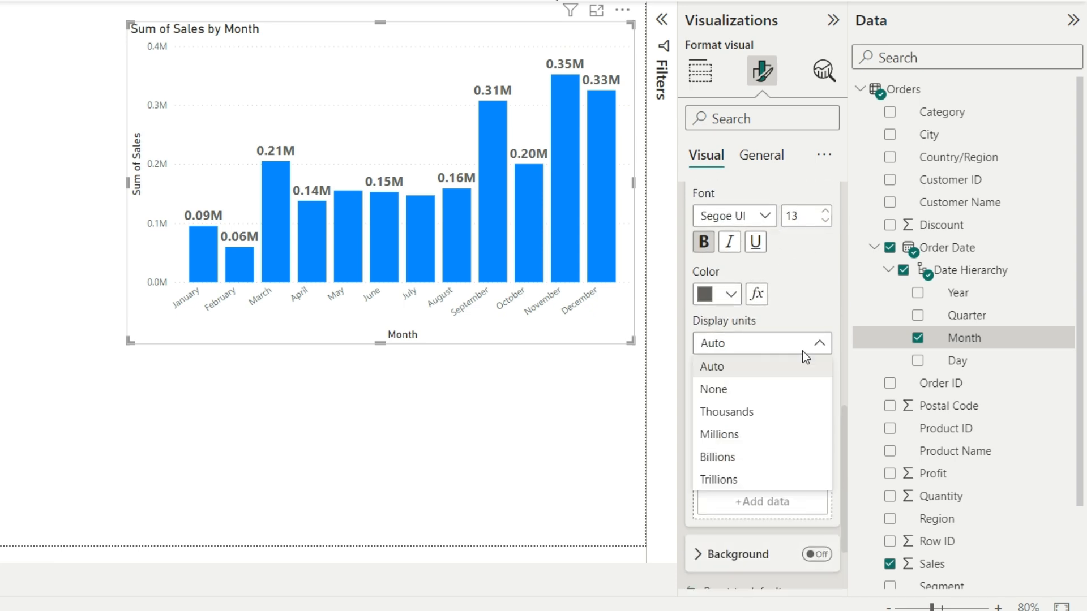
click(753, 418)
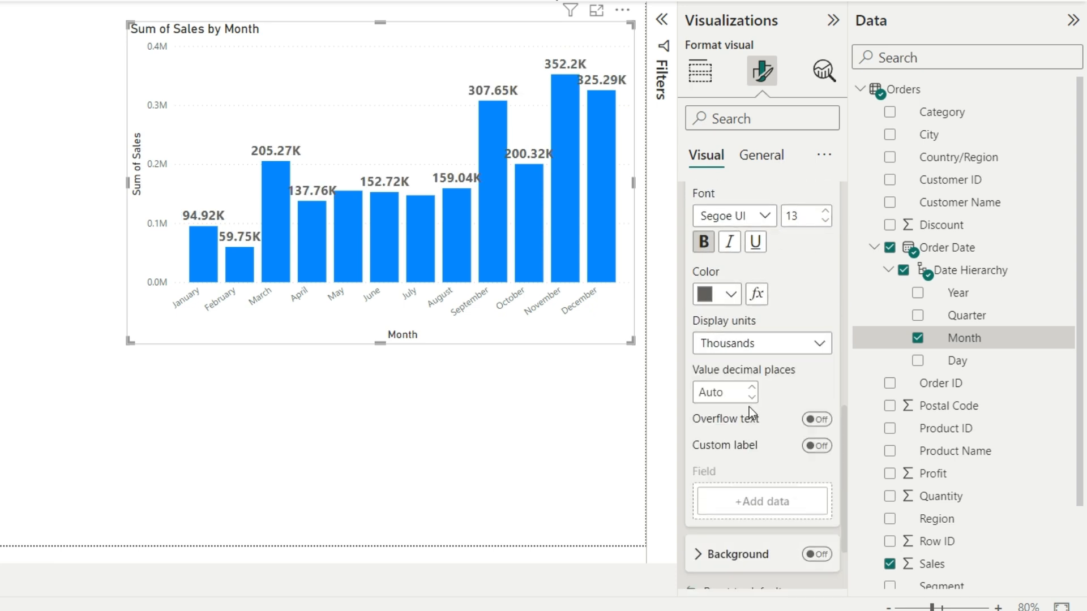
click(826, 221)
click(825, 221)
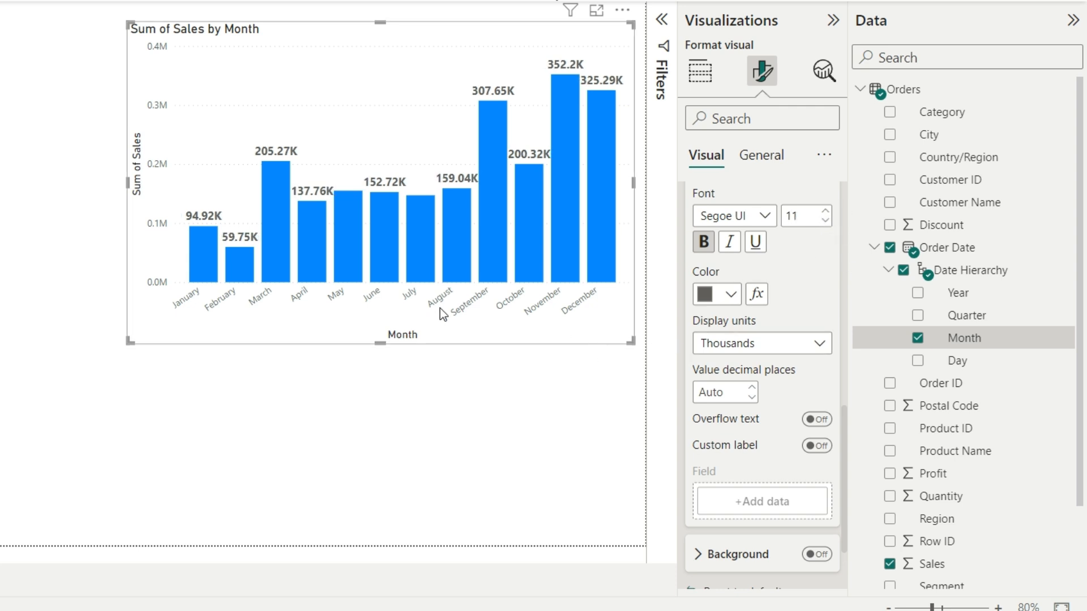
scroll(732, 285, up, 2)
click(733, 286)
scroll(730, 289, up, 5)
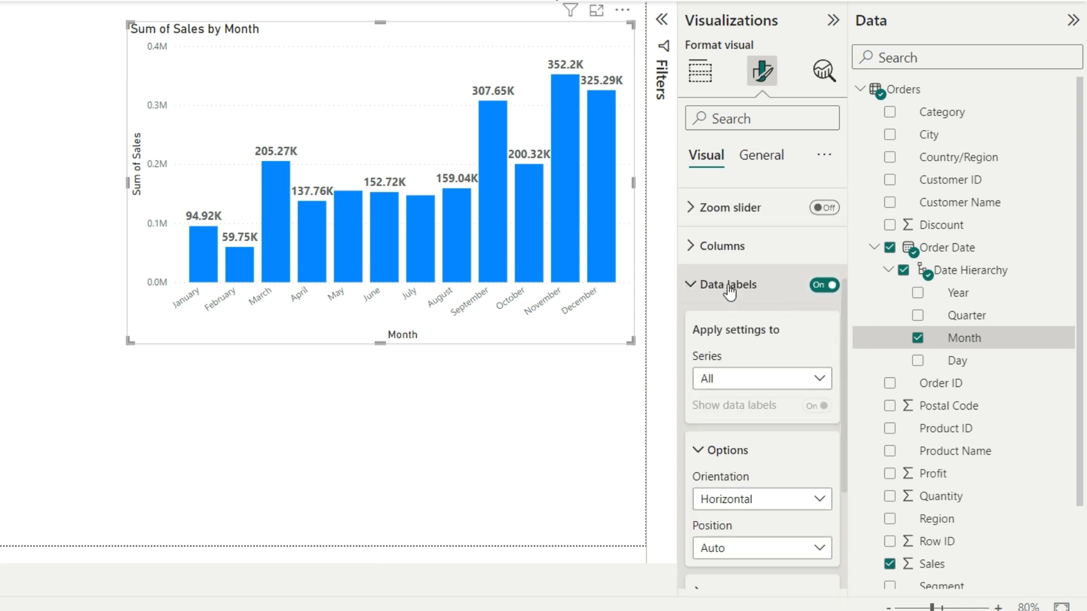
scroll(759, 347, down, 1)
scroll(753, 376, down, 1)
scroll(753, 375, down, 1)
scroll(725, 374, up, 4)
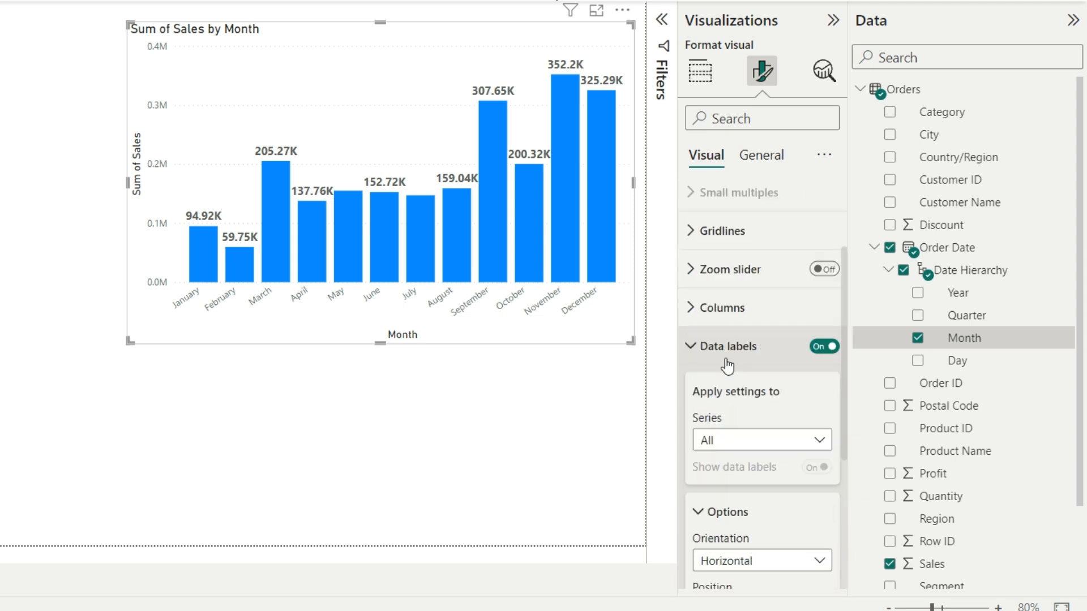
scroll(728, 367, up, 2)
click(701, 469)
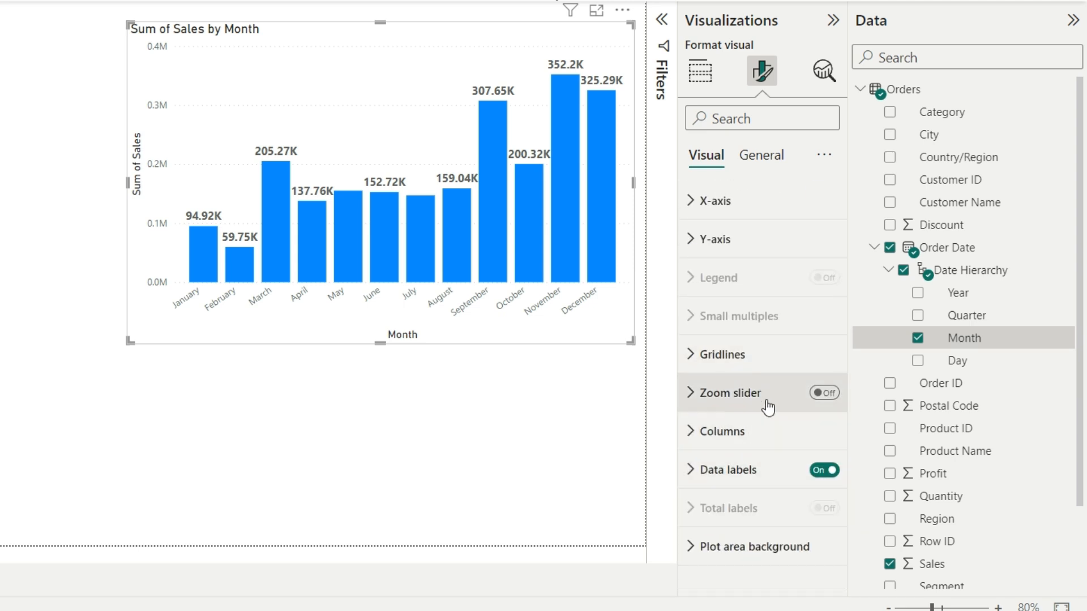
Step: Set the font size of the column chart's X-axis values to 12
click(690, 202)
click(826, 289)
click(826, 289)
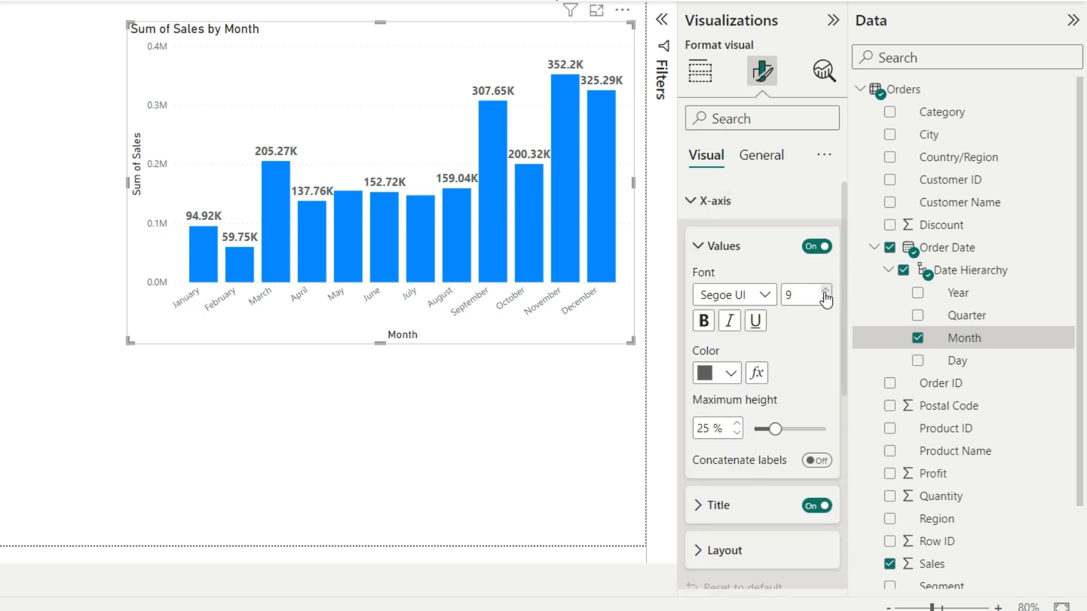
click(825, 290)
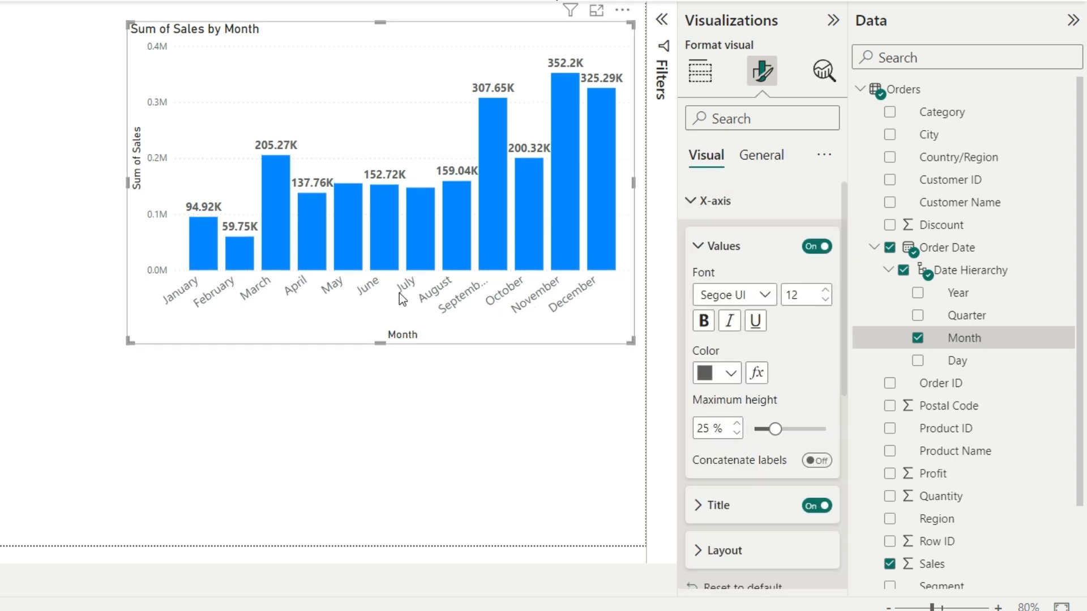
click(708, 247)
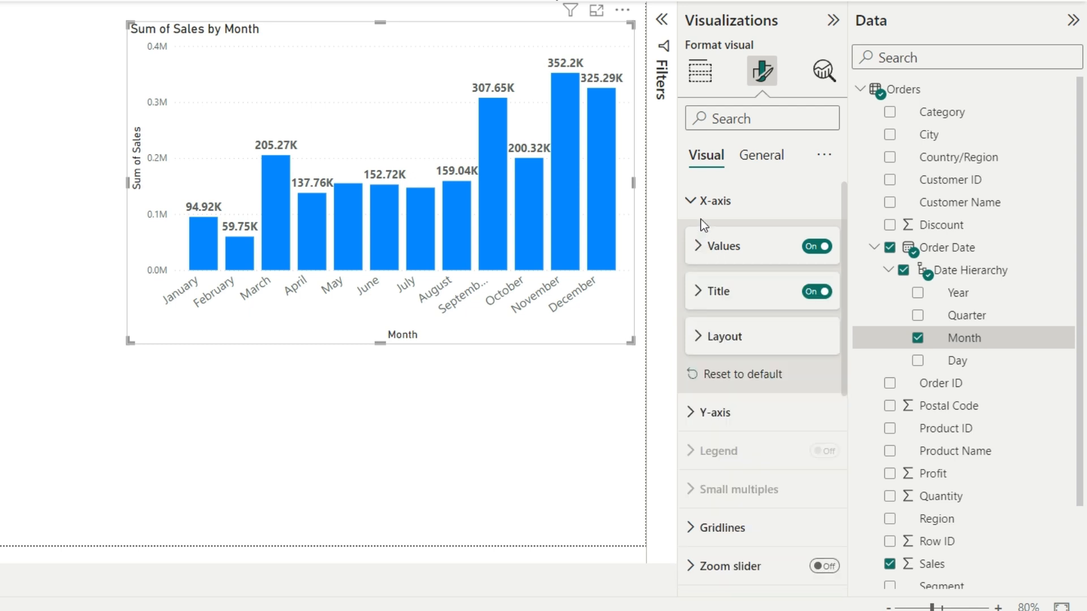
click(704, 201)
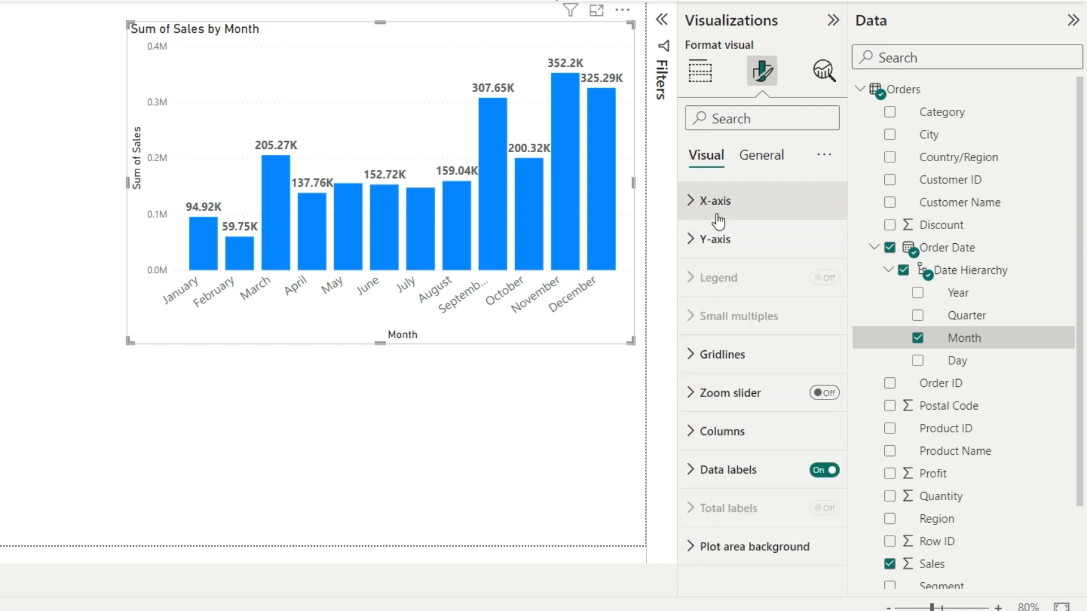
click(714, 240)
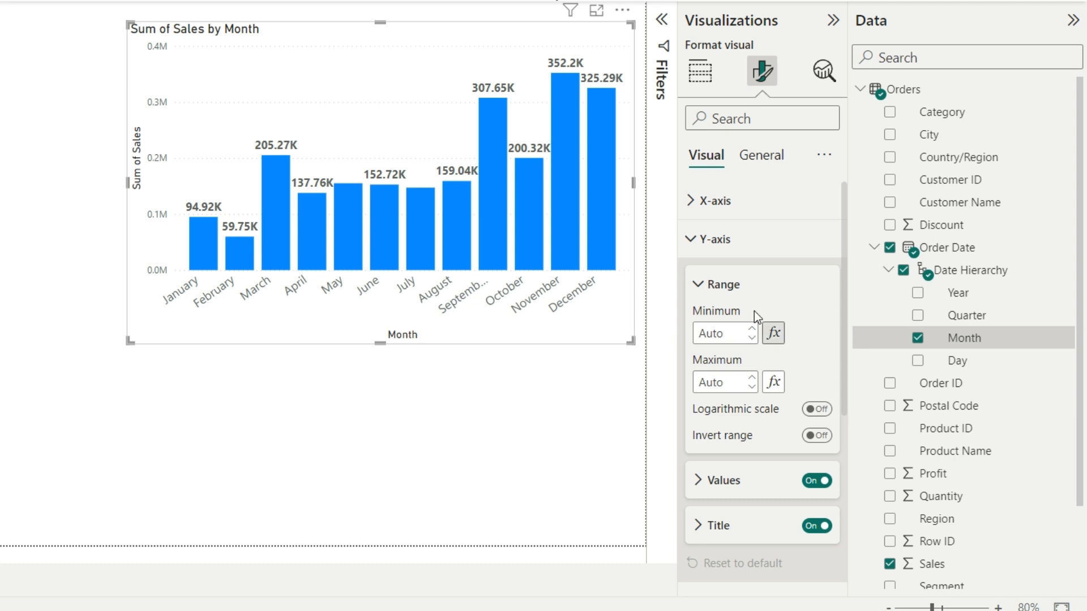
click(701, 239)
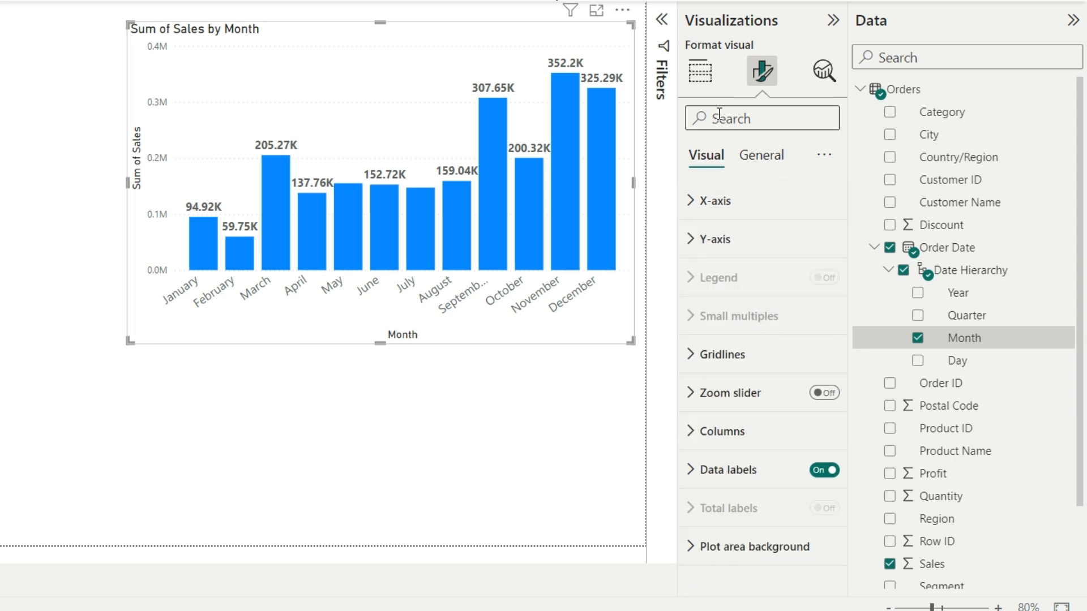
Step: Add a card visual showing the sum of Sales to the left of the column chart
click(700, 70)
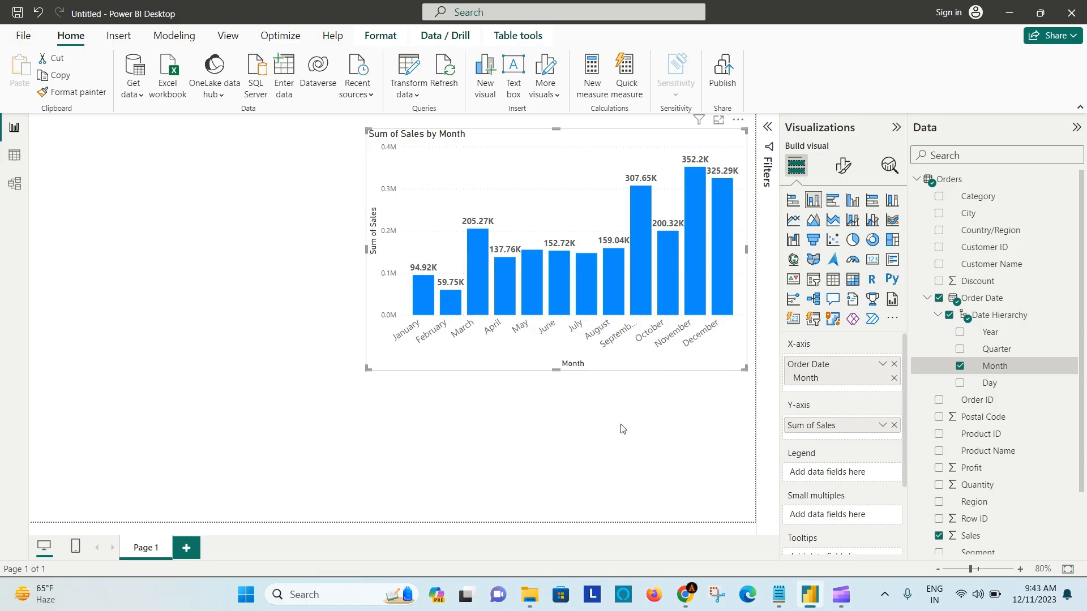
click(656, 445)
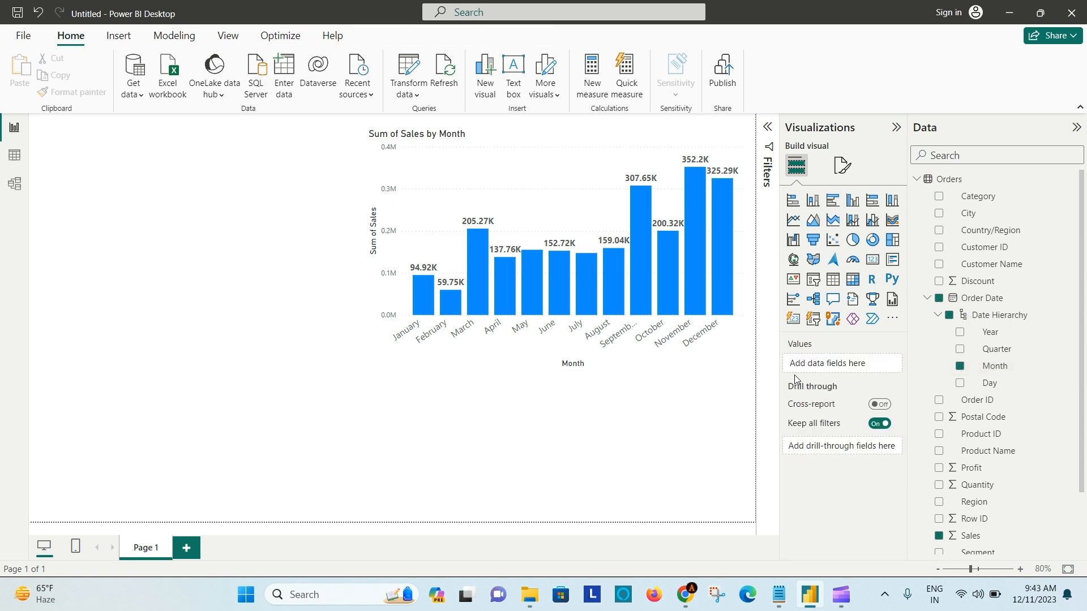
click(873, 259)
drag(226, 413, 245, 221)
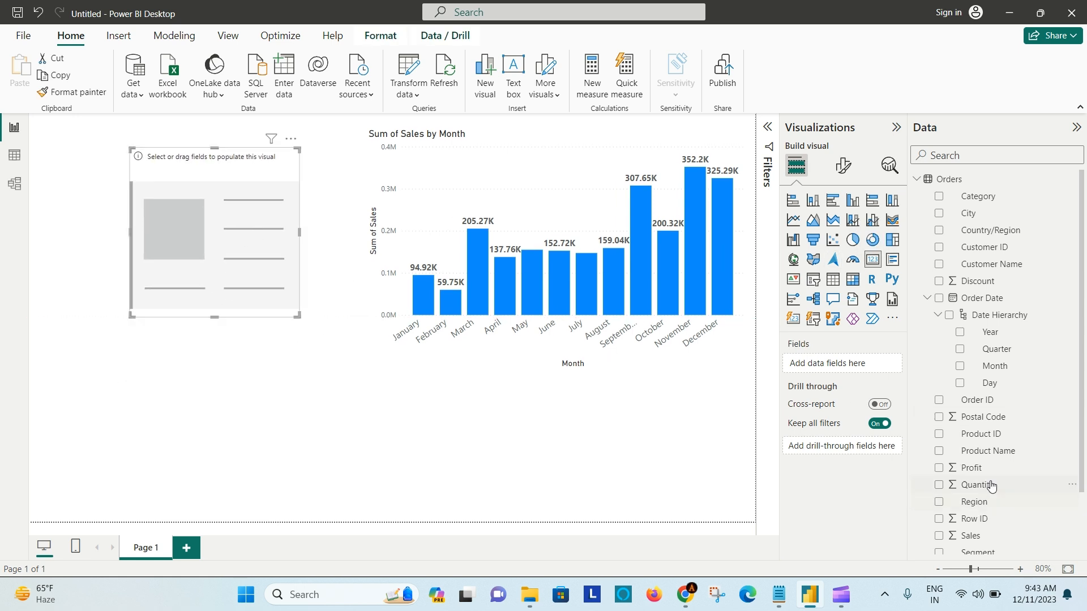
scroll(1009, 482, down, 1)
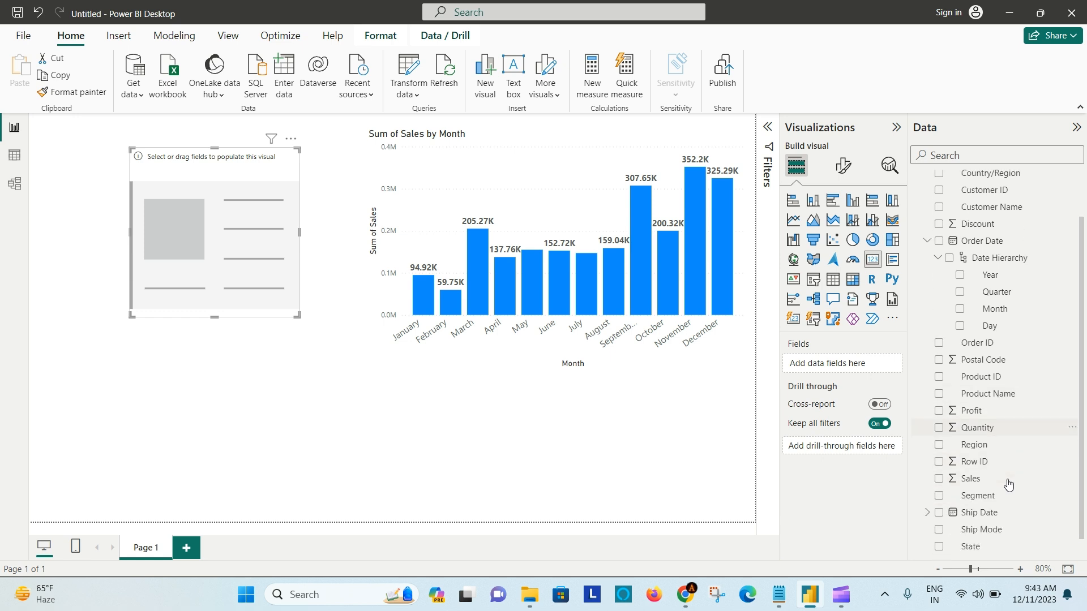
drag(974, 478, 232, 231)
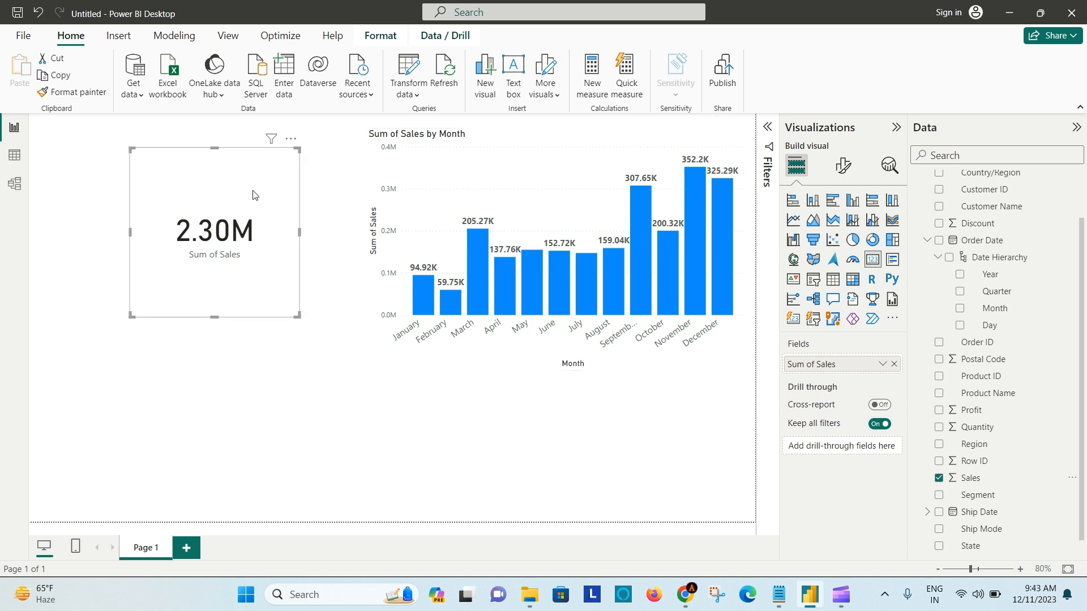
drag(254, 194, 246, 193)
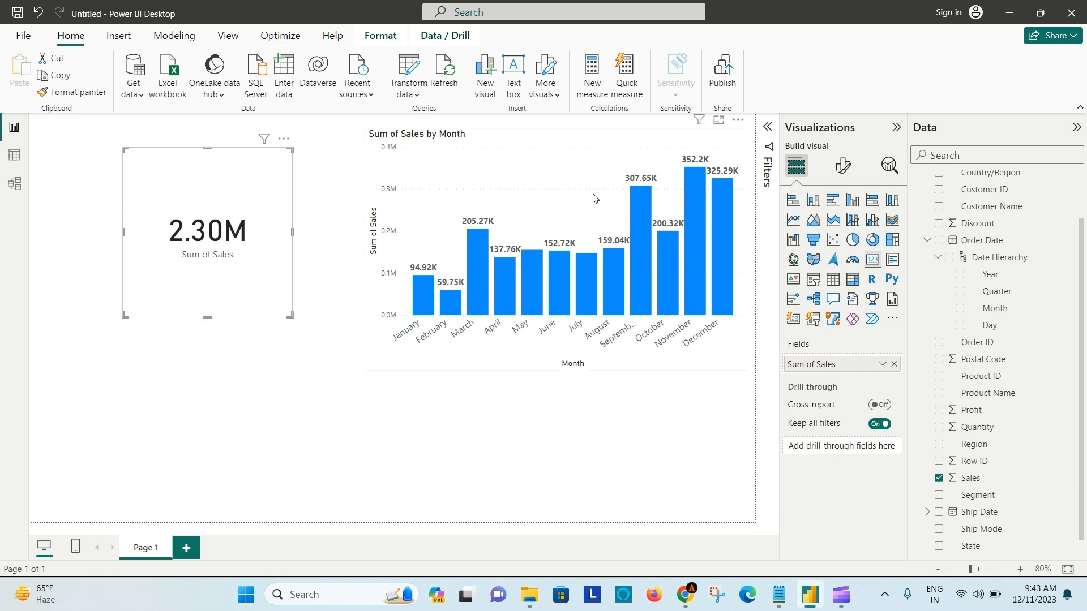
Step: Examine the sales of the last months of the year in the monthly column chart
click(642, 233)
mouse_move(644, 229)
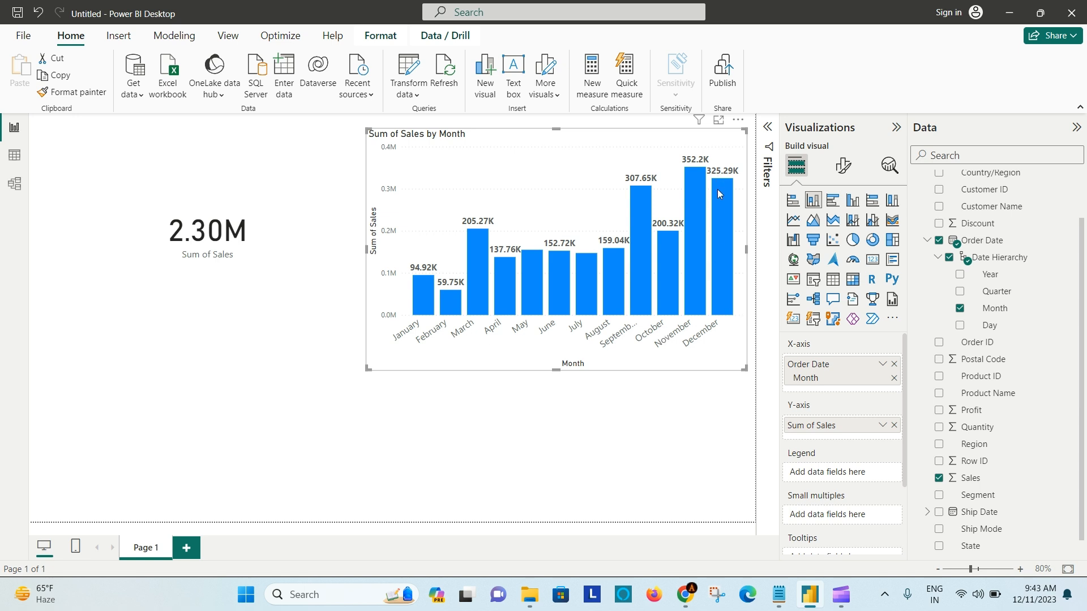
mouse_move(694, 196)
mouse_move(679, 274)
click(551, 384)
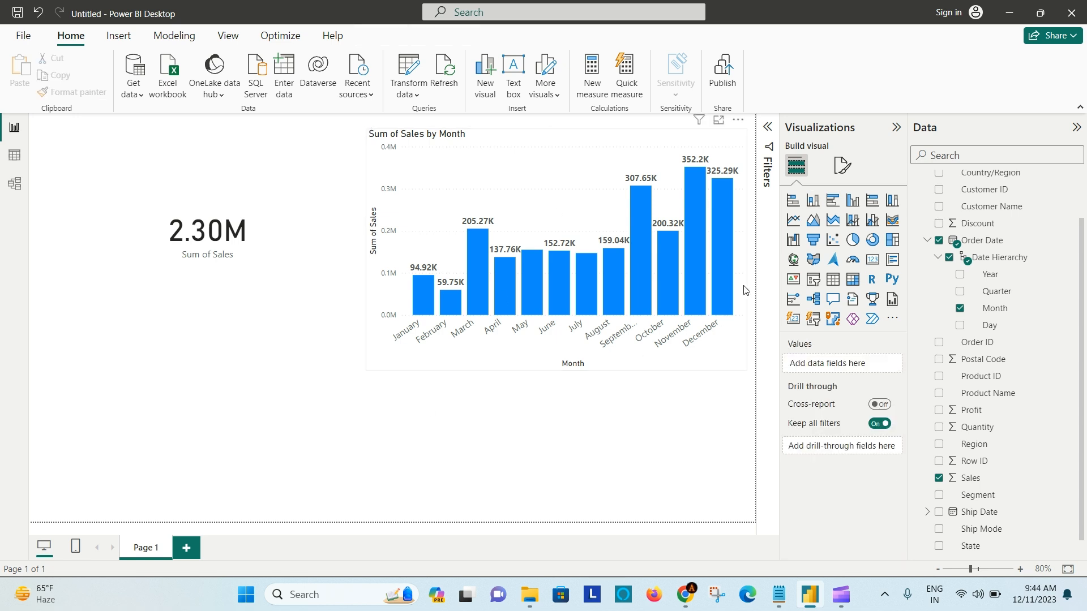
Step: Add an area chart of Sales by Order Date Month below the card and widen it to fit all months
click(813, 219)
drag(195, 369, 221, 343)
scroll(963, 461, up, 1)
scroll(996, 473, down, 1)
drag(990, 486, 829, 408)
drag(995, 310, 849, 367)
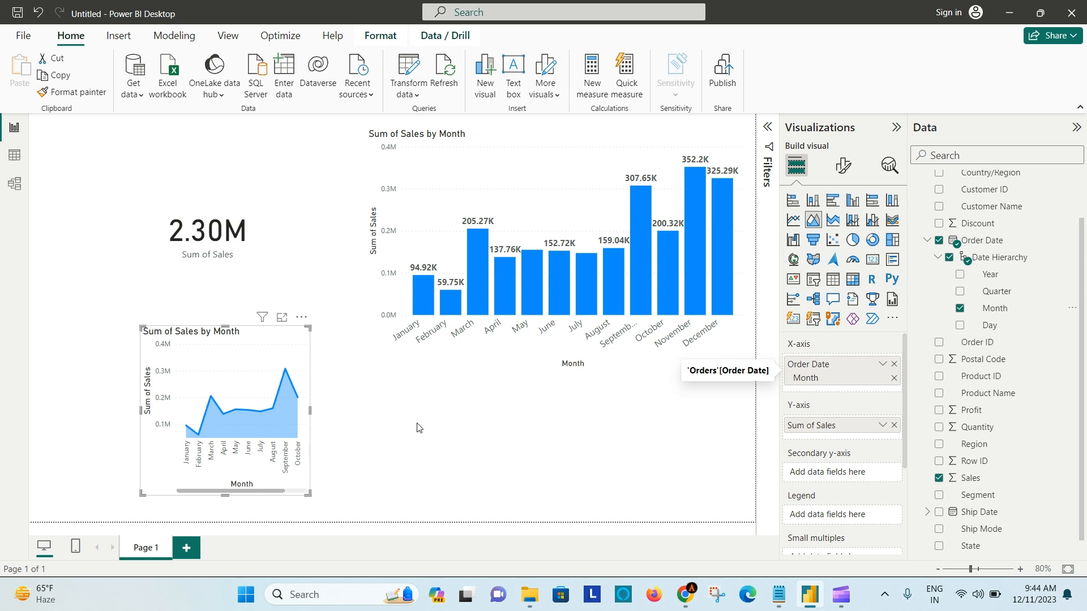
drag(308, 494, 483, 505)
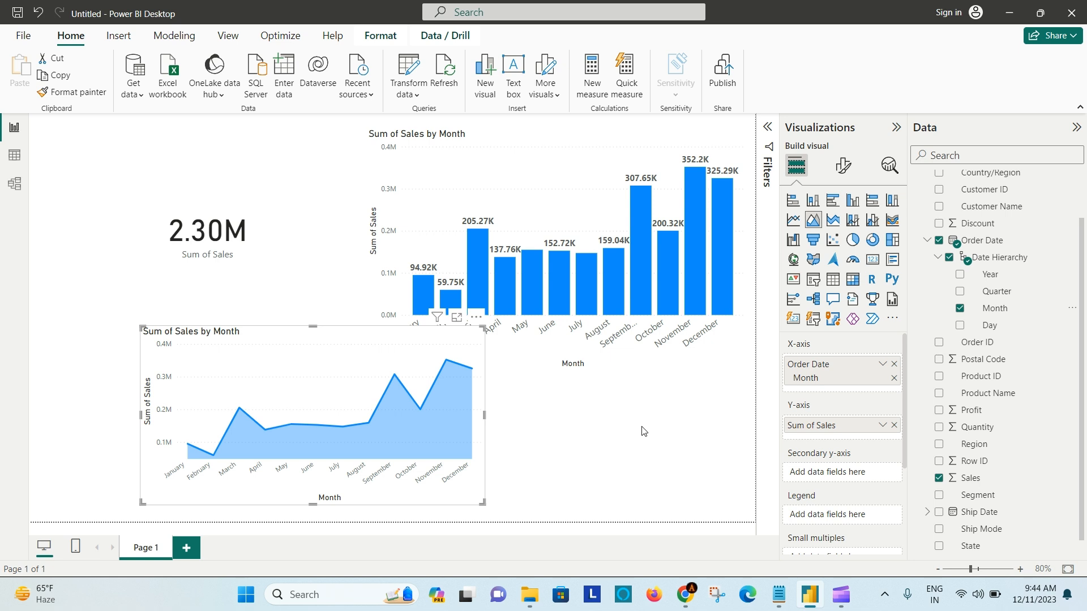
Step: Remove the area chart and the Sales card from the page
click(476, 321)
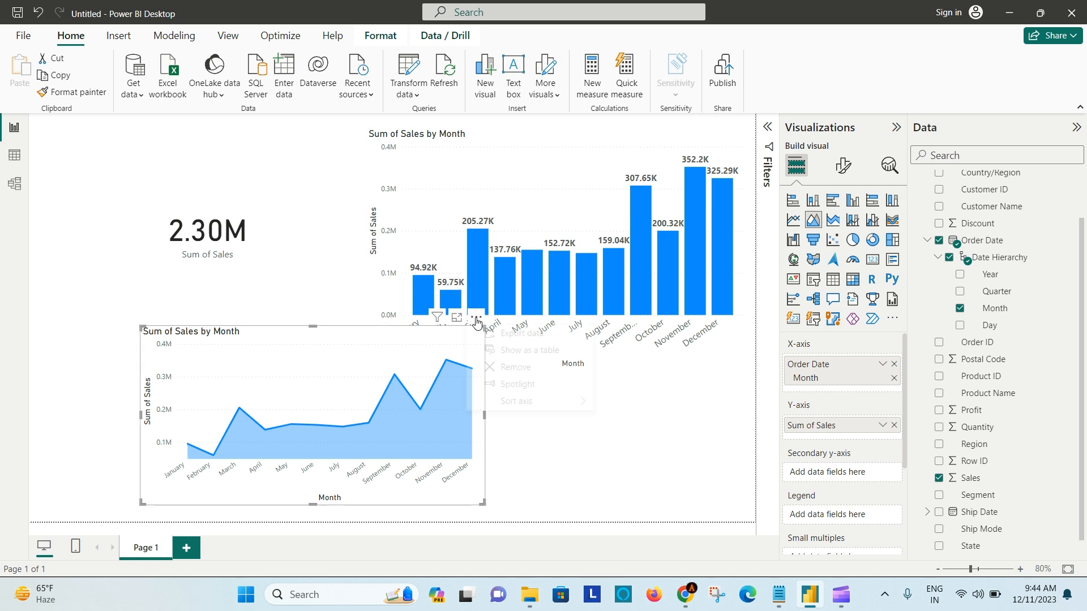
click(532, 371)
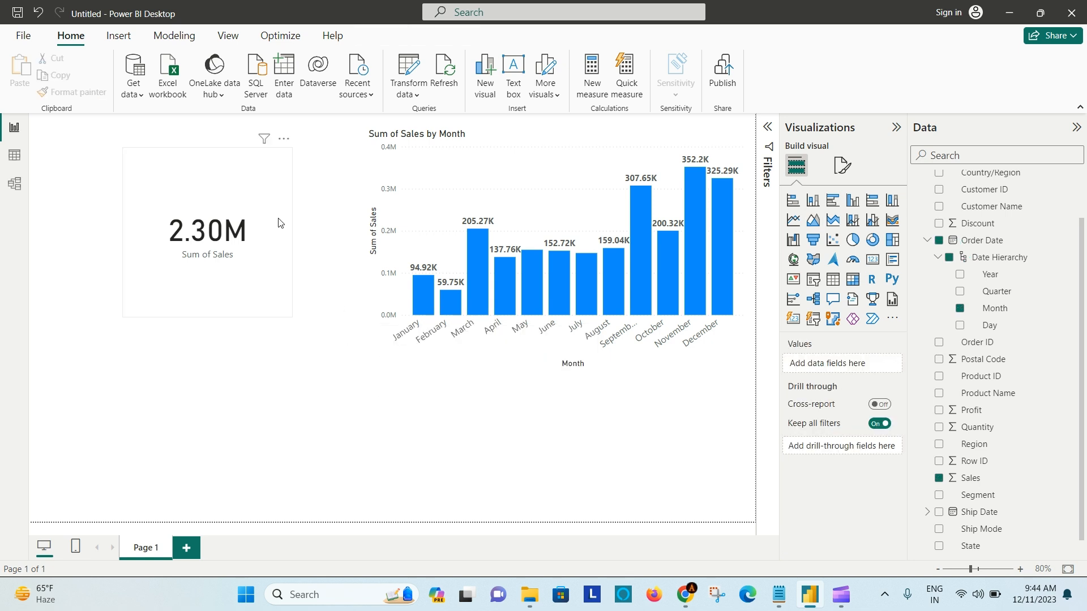
click(284, 140)
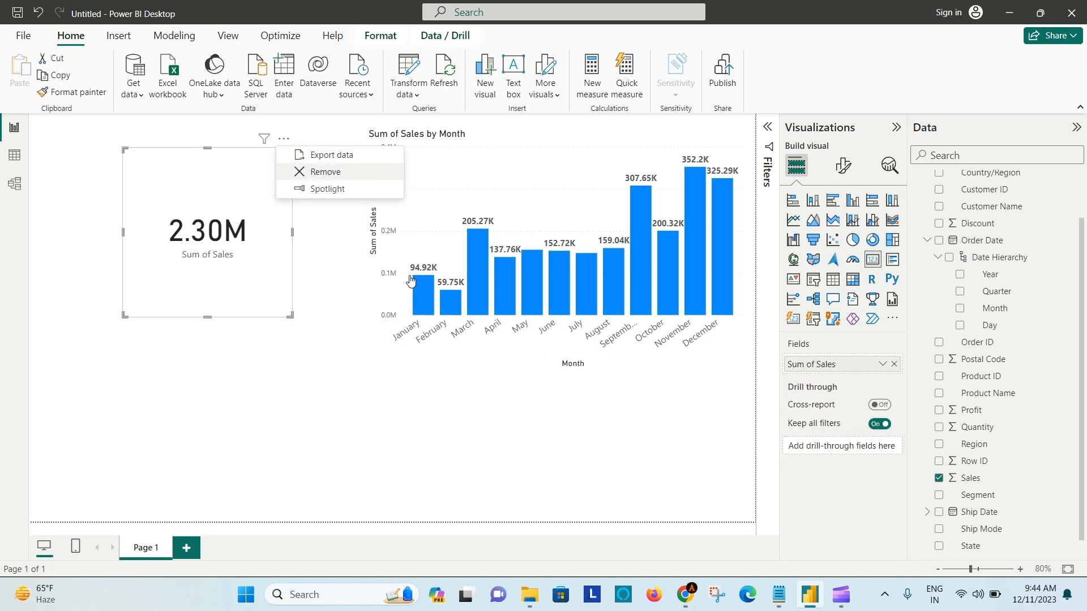
click(326, 172)
Step: Convert the monthly sales column chart into a KPI visual, shift it slightly and reduce its height
click(562, 225)
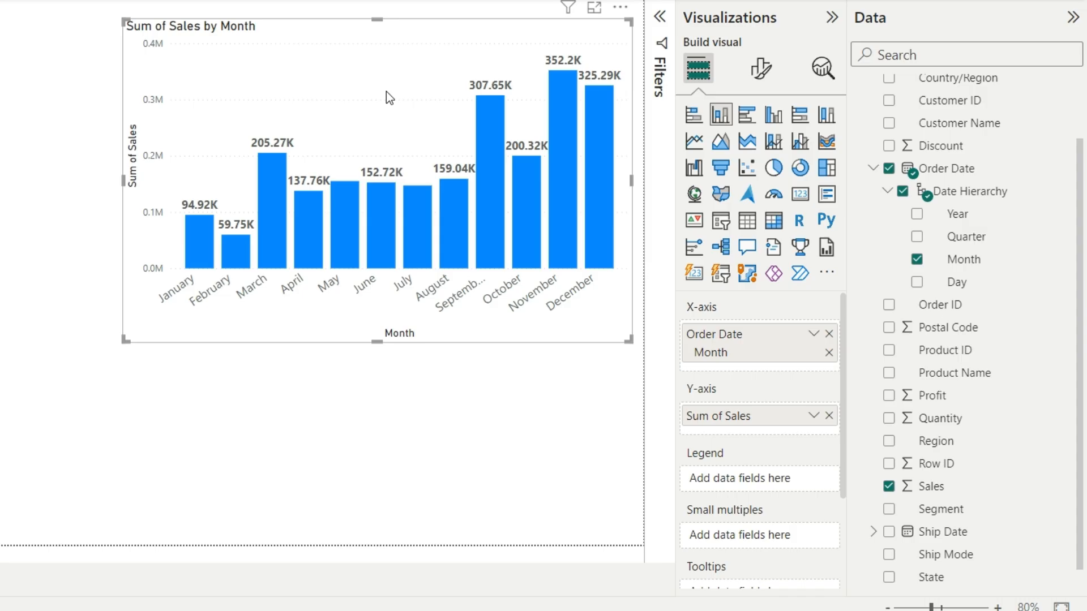
click(695, 223)
mouse_move(368, 115)
mouse_down()
mouse_move(355, 116)
mouse_move(361, 122)
mouse_up()
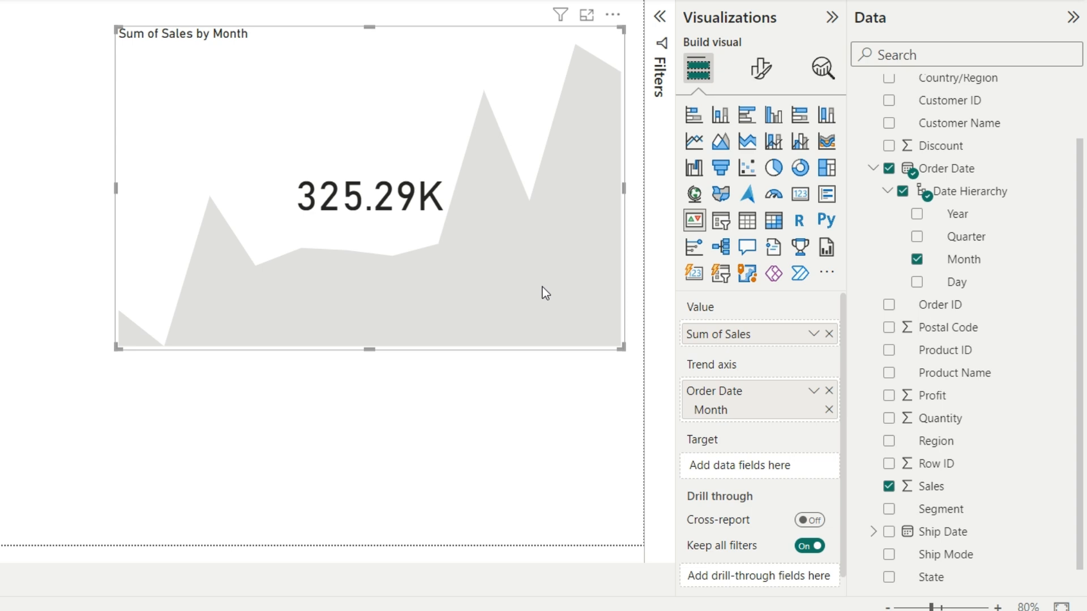
drag(370, 347, 380, 292)
Step: Add an area chart of Sales by Order Date Month below the KPI visual and enlarge it to slightly wider than the KPI
click(437, 436)
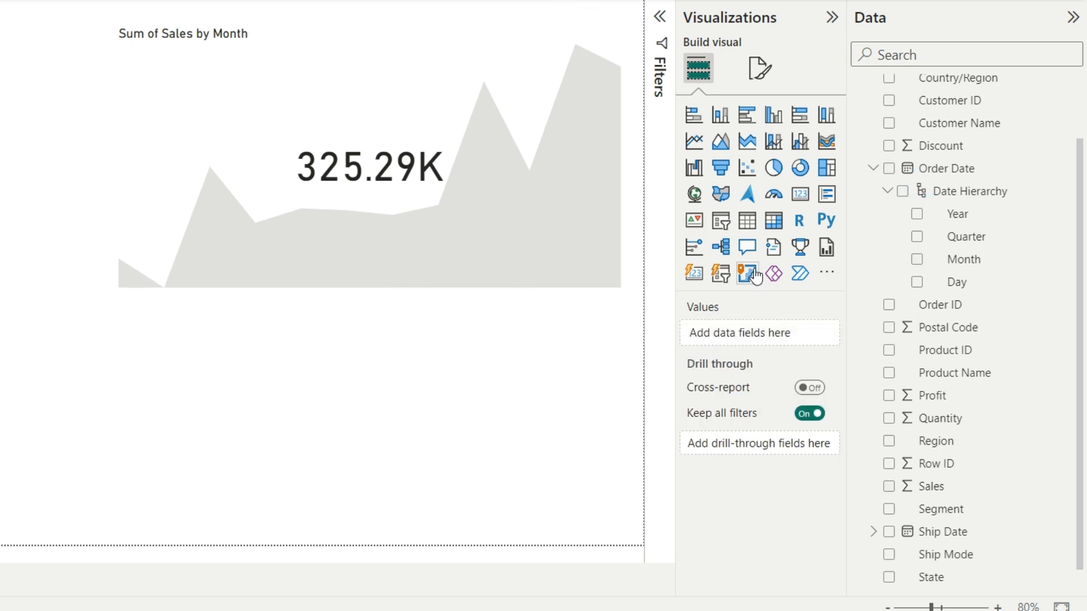
drag(1, 422, 476, 436)
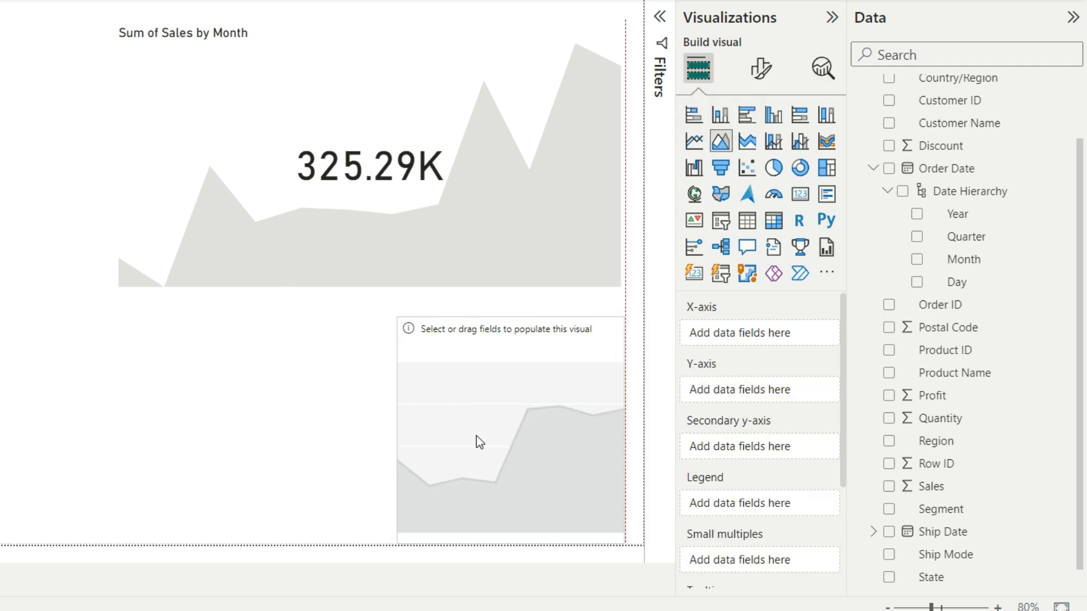
drag(397, 429, 116, 416)
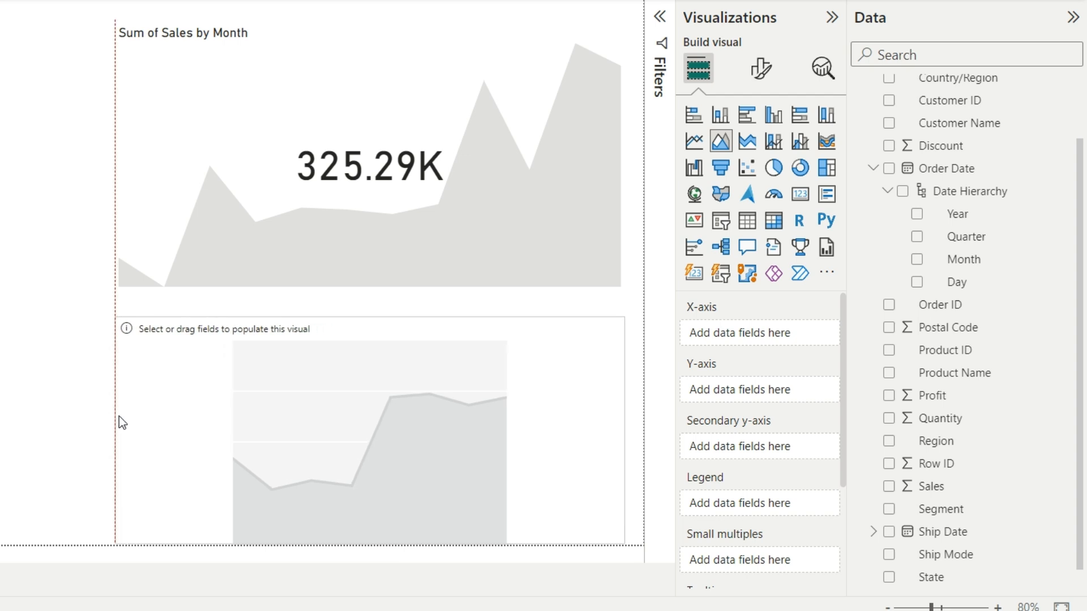
drag(365, 318, 378, 305)
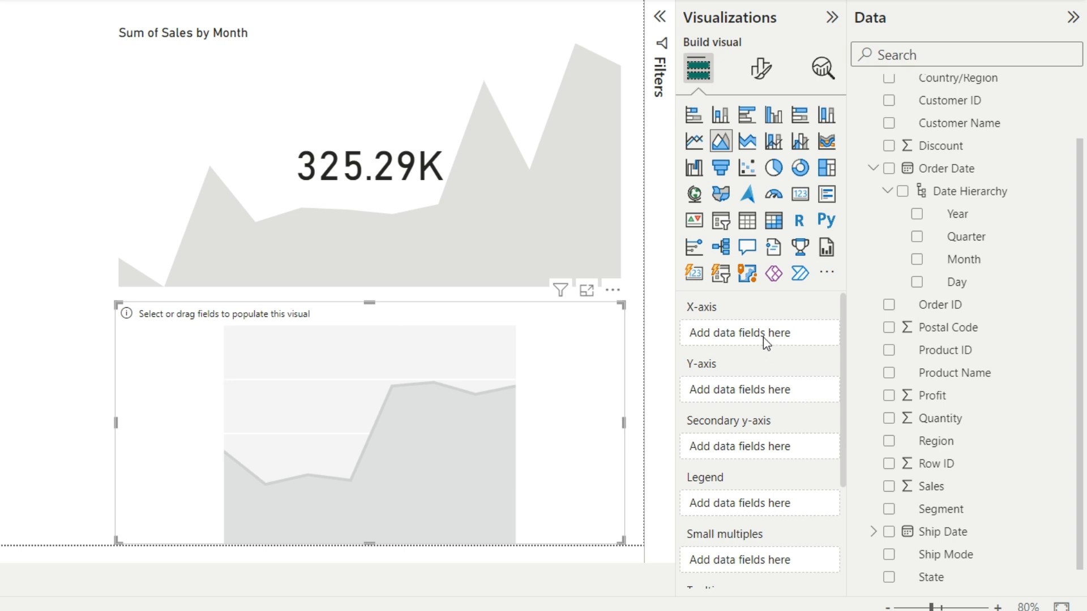
drag(953, 492, 753, 378)
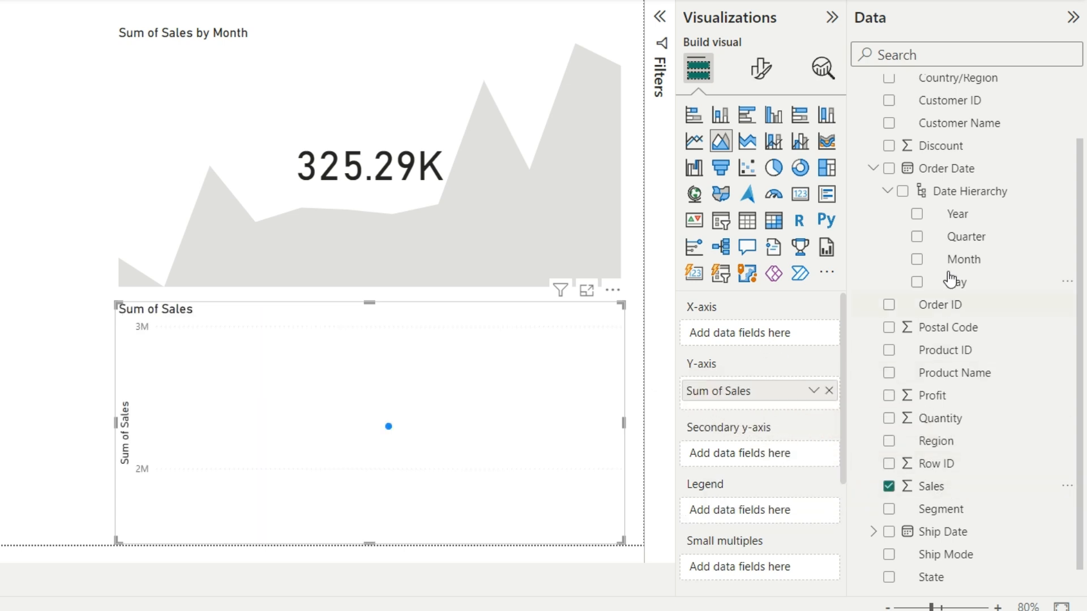
drag(969, 259, 736, 318)
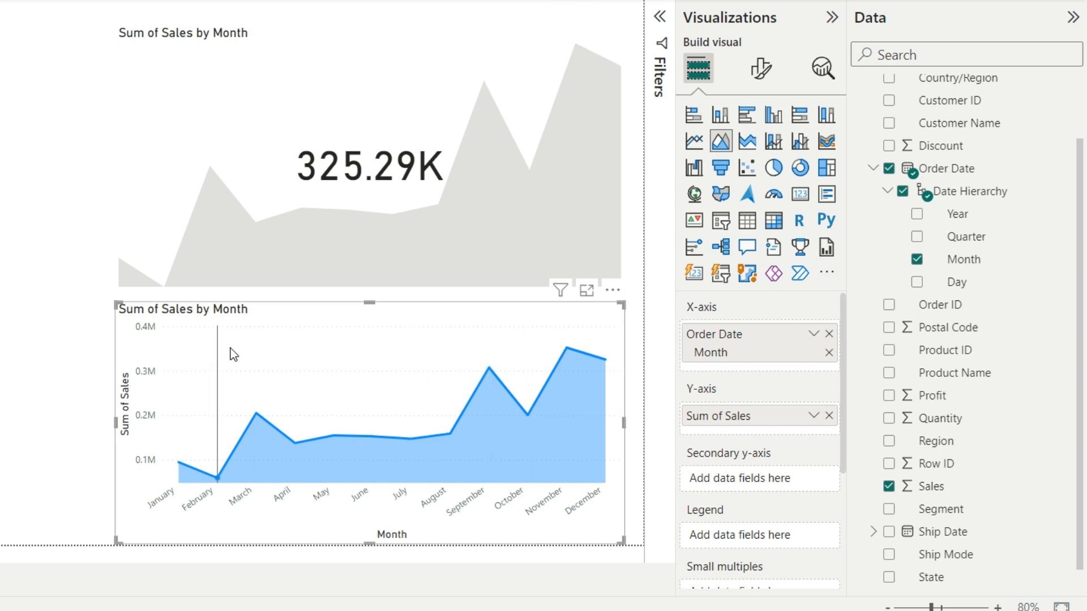
drag(119, 310, 46, 297)
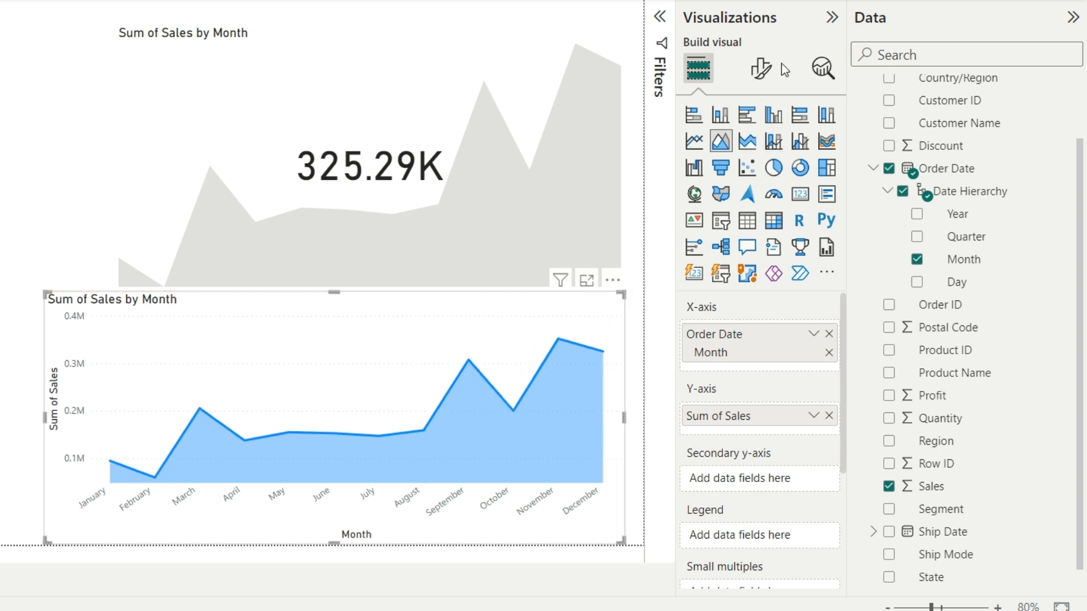
Step: Turn on data labels for the area chart
click(769, 82)
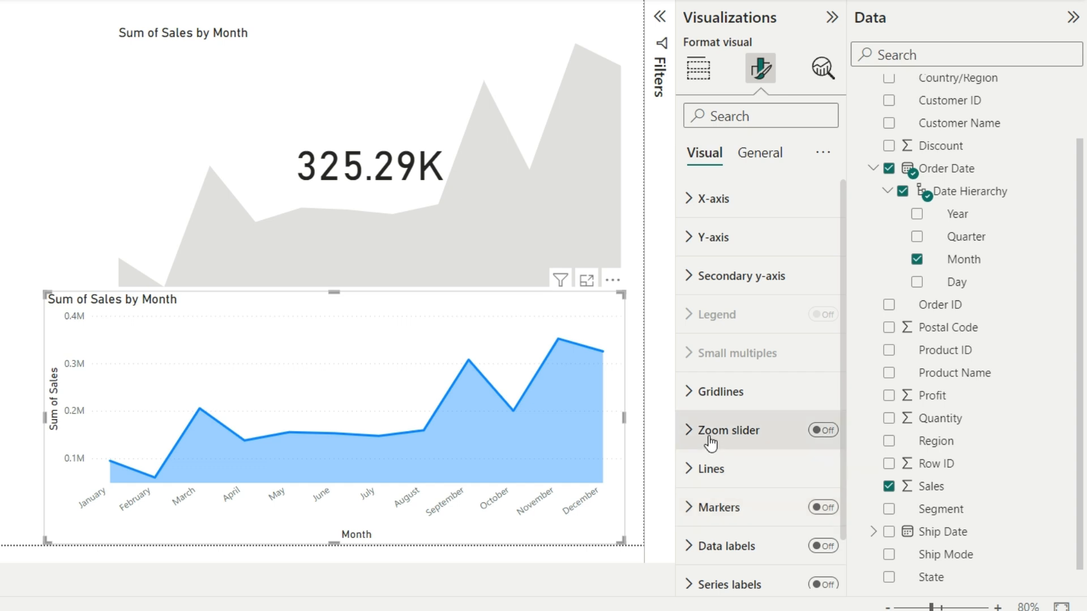
click(830, 547)
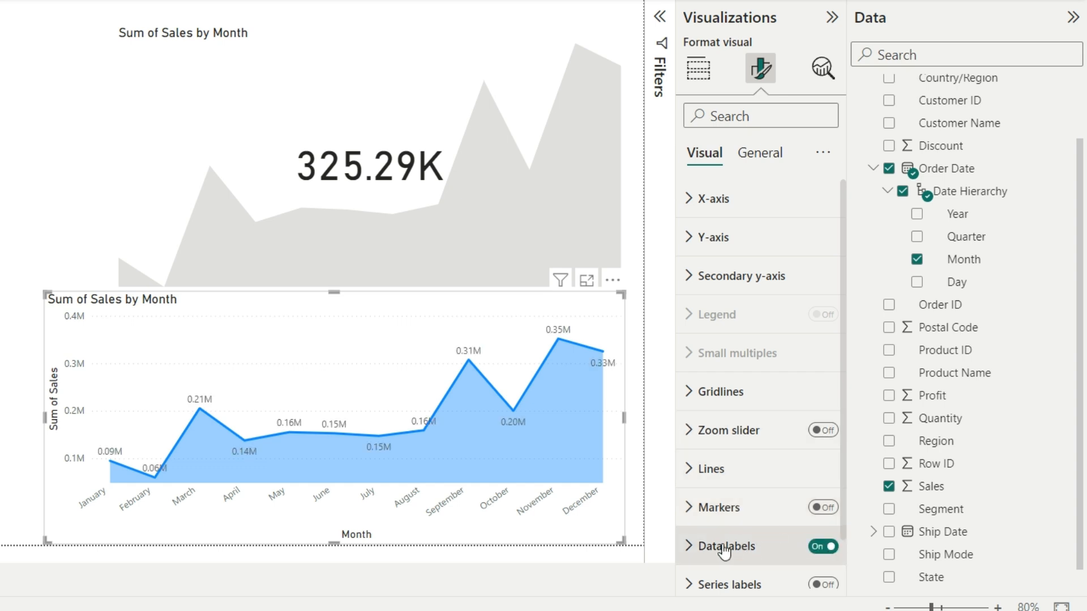
click(700, 545)
scroll(779, 509, down, 6)
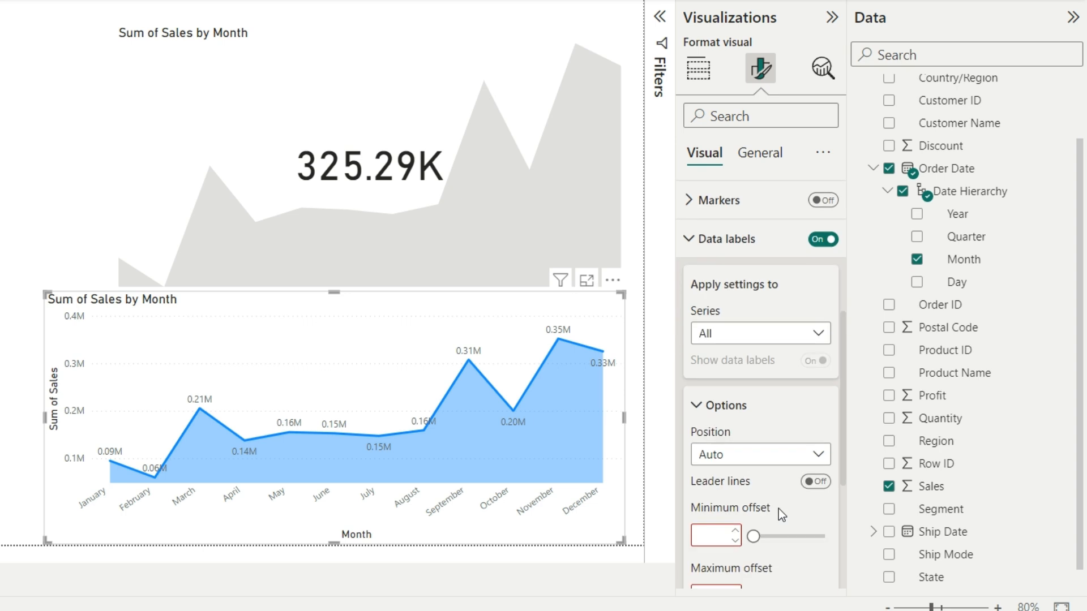
scroll(779, 508, down, 1)
click(753, 527)
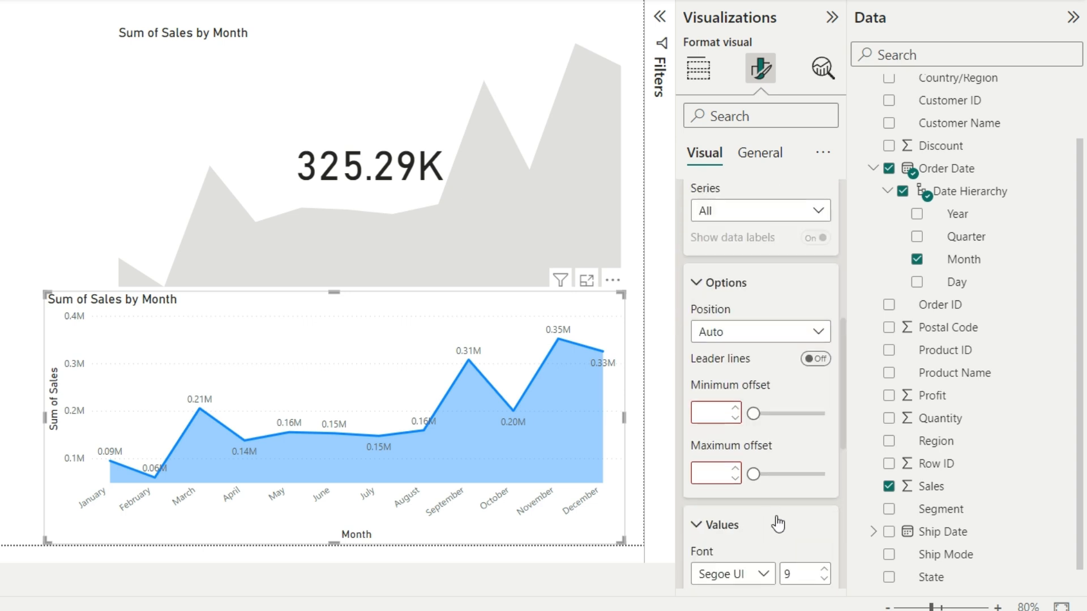
Step: Format the area chart's data label values as bold, size 14, displayed in thousands
scroll(782, 510, down, 3)
click(824, 384)
click(824, 384)
click(825, 384)
click(824, 385)
click(824, 384)
scroll(741, 430, down, 2)
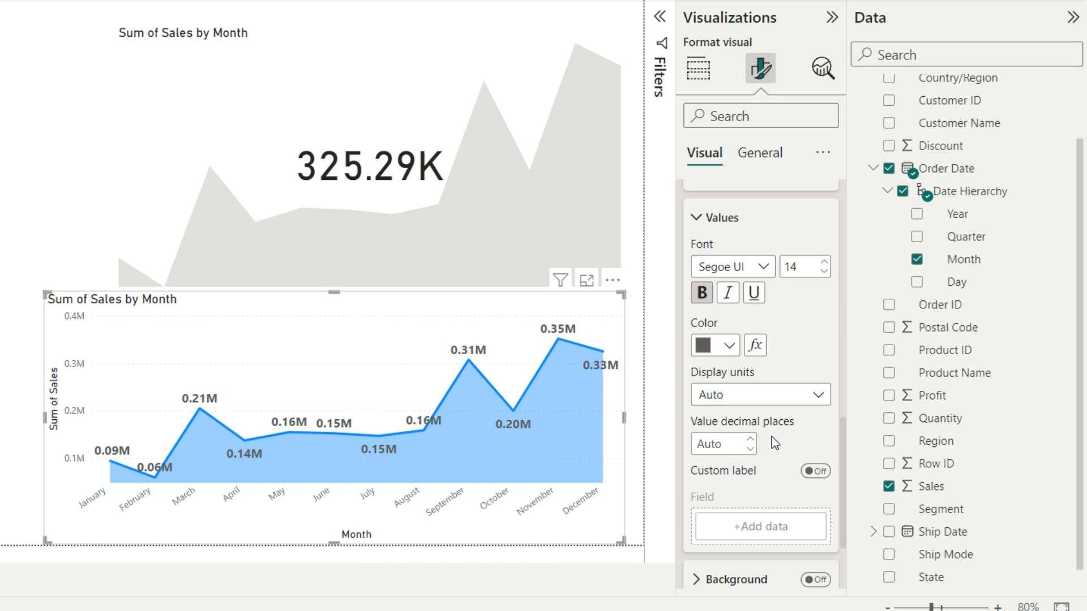
click(807, 398)
click(753, 457)
click(697, 218)
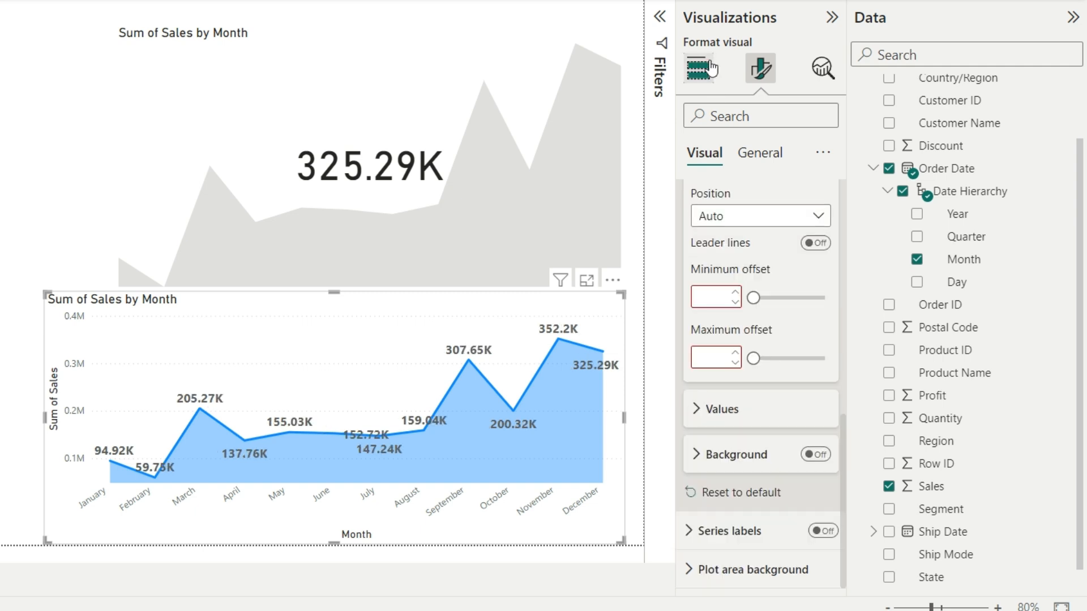
click(708, 70)
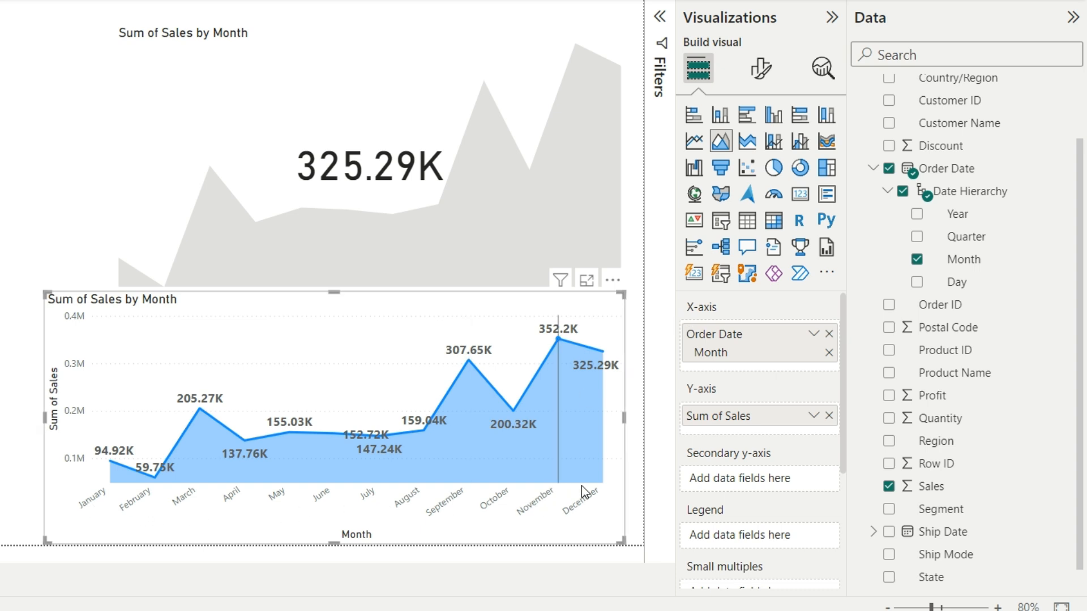
Step: Compare the KPI's callout value and trend shape with the monthly sales in the area chart, especially the last month
mouse_move(590, 379)
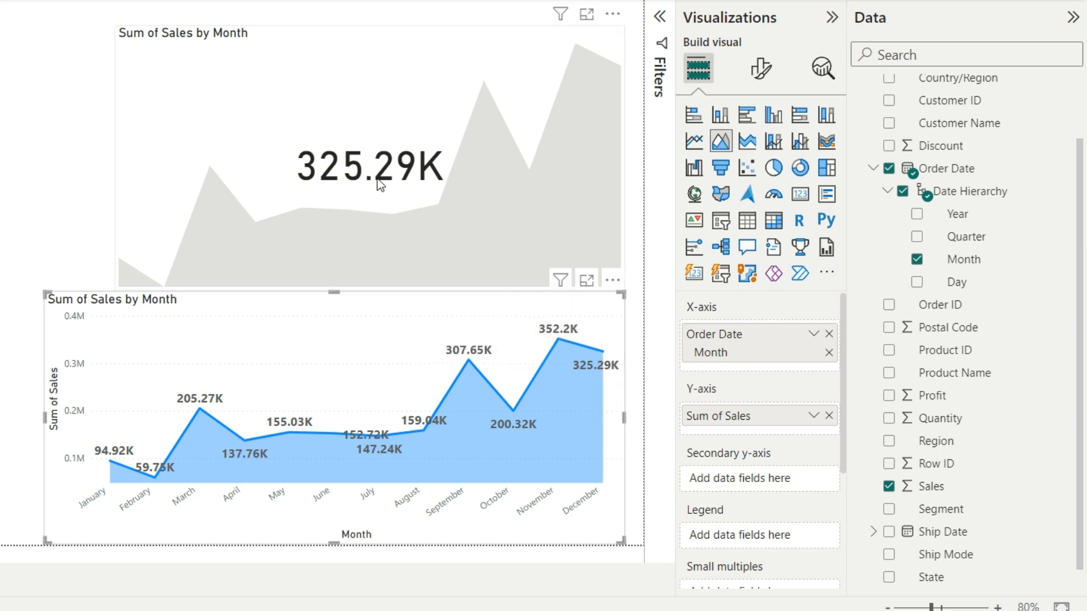
click(473, 141)
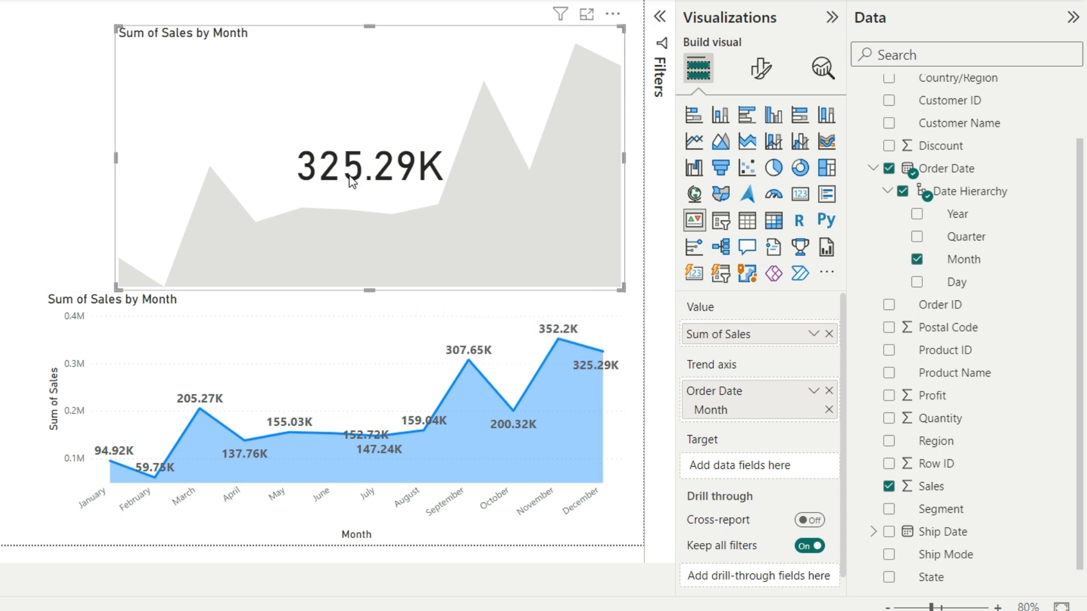
click(343, 348)
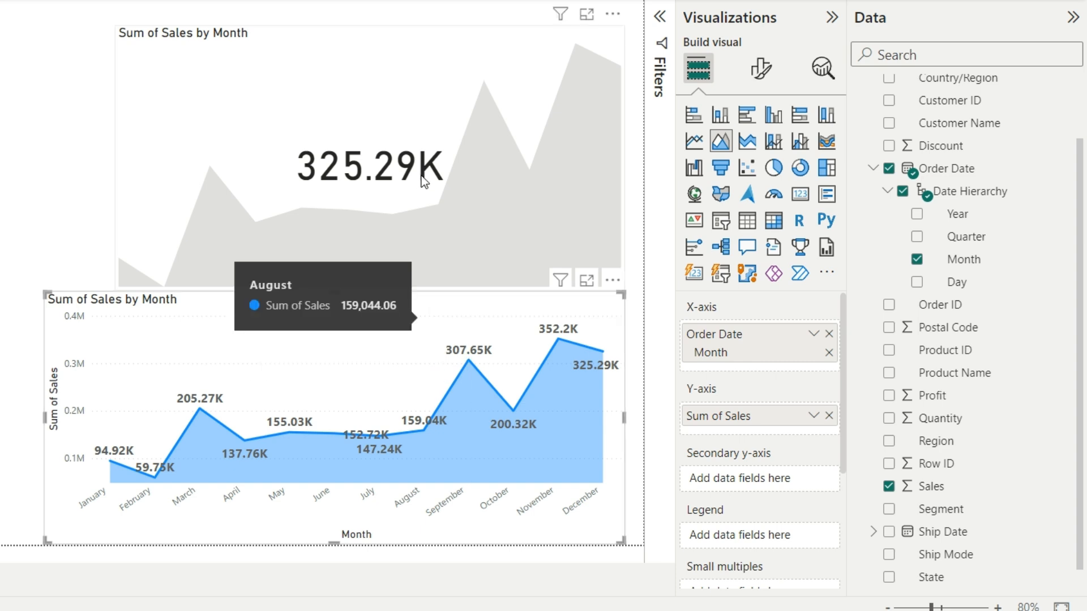
click(429, 133)
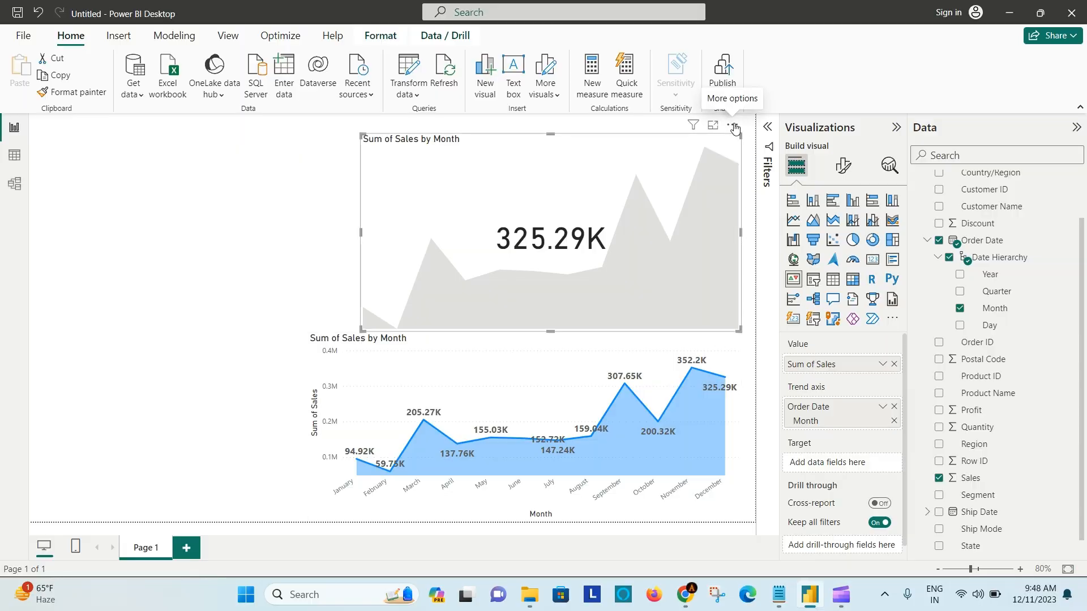
Step: Remove the KPI visual and the area chart from the page
click(734, 128)
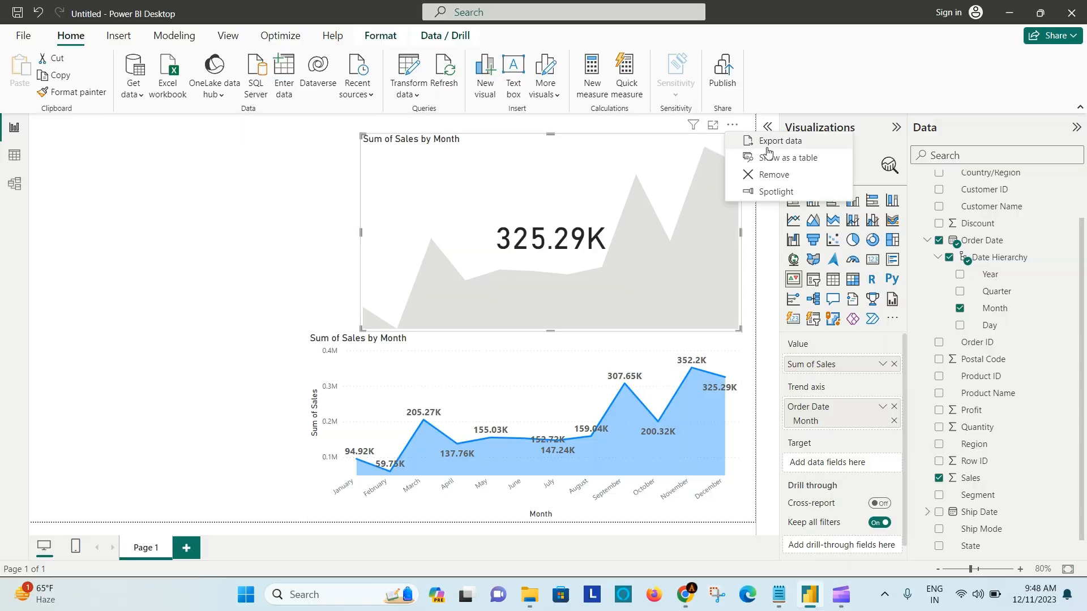
click(759, 173)
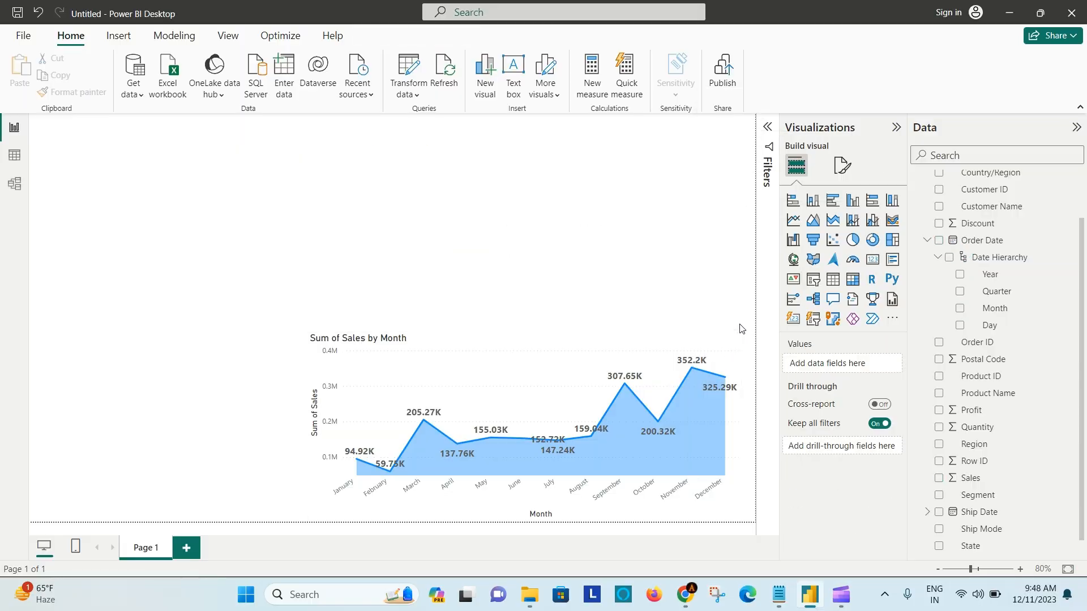
click(733, 326)
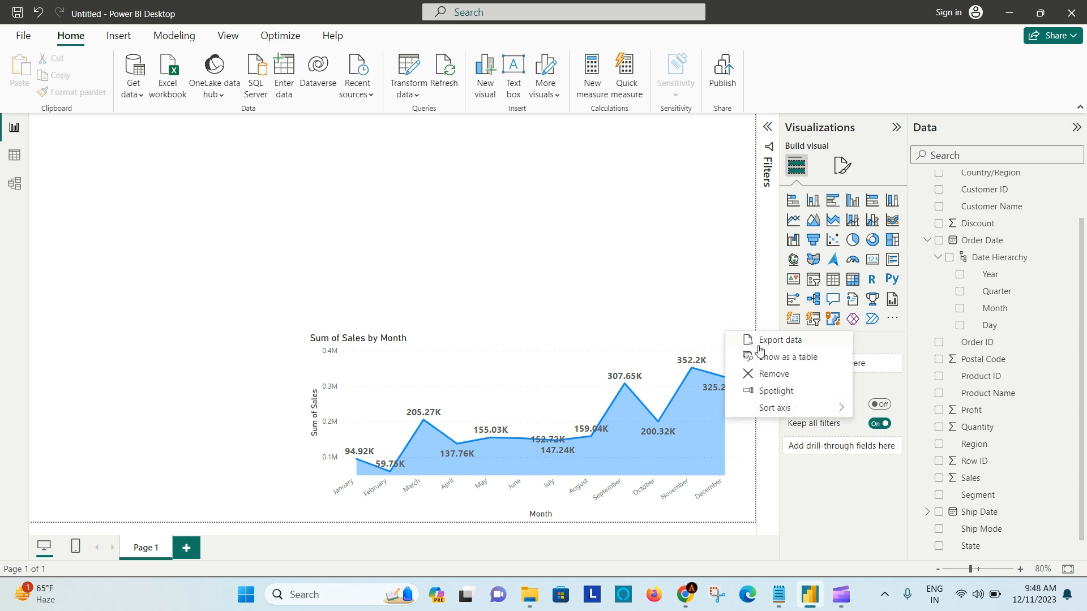
click(748, 374)
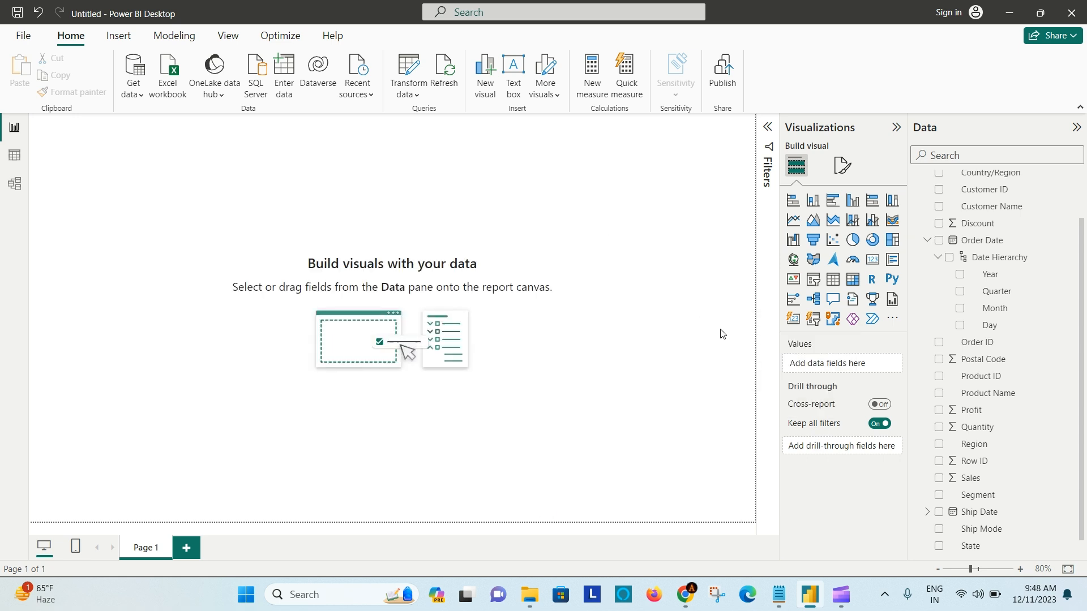
Step: Add a KPI visual with Sales as the value and Order Date Month as the trend axis, and enlarge it
click(788, 288)
drag(119, 209, 640, 283)
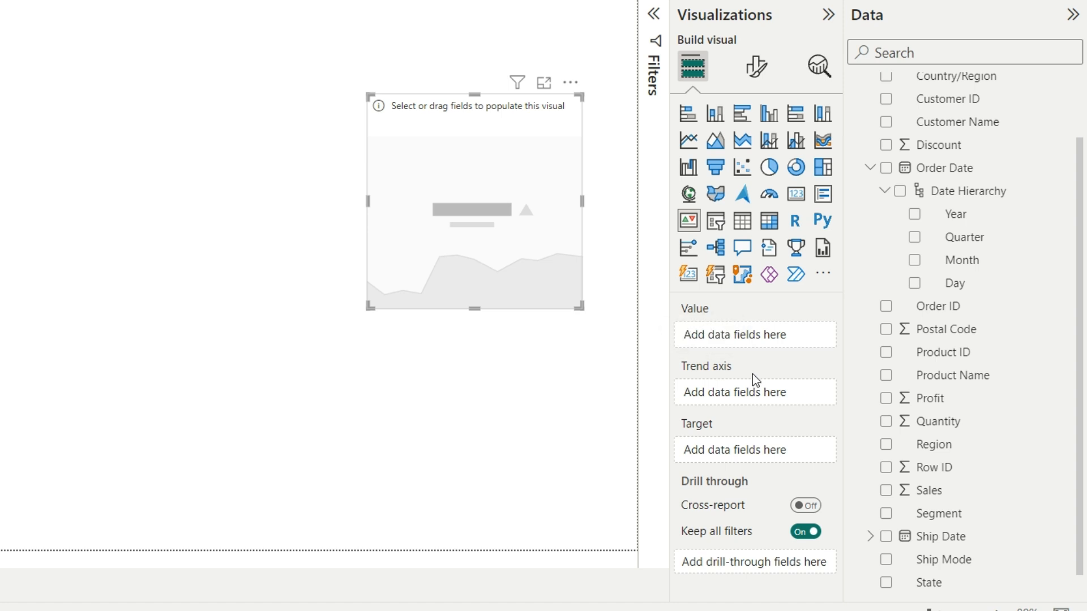
drag(946, 492, 747, 337)
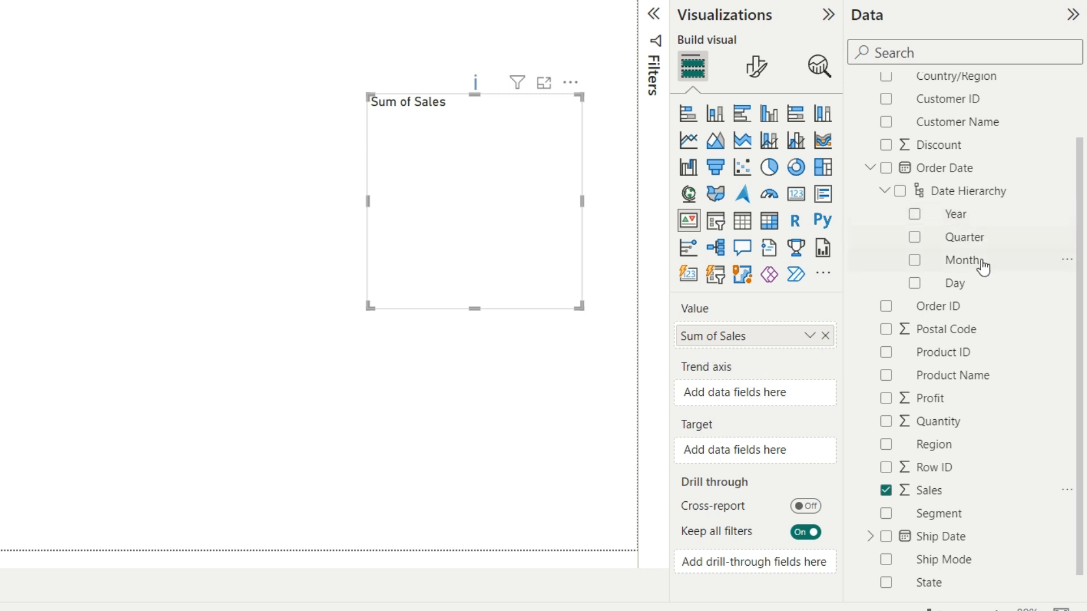
drag(983, 266, 766, 393)
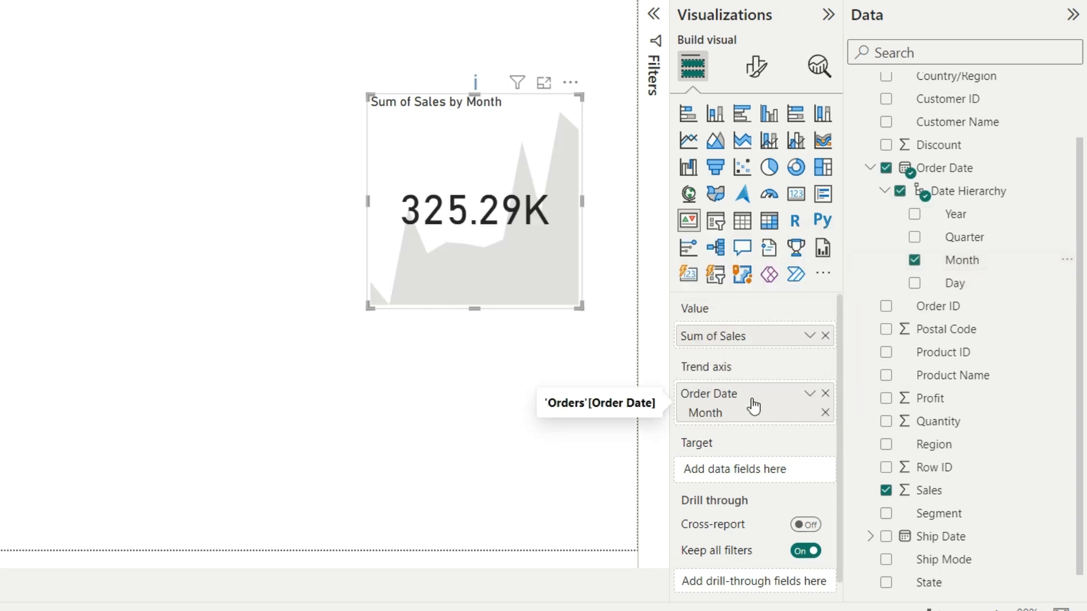
drag(366, 99, 106, 43)
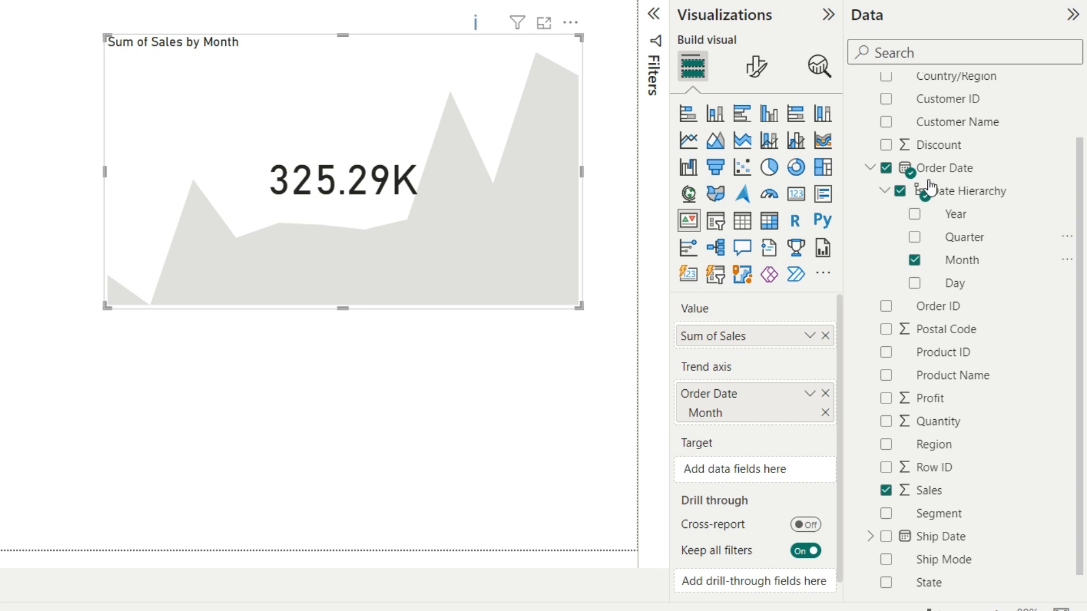
Step: Create a measure named Target equal to 100000 and assign it as the KPI's target
scroll(971, 131, up, 2)
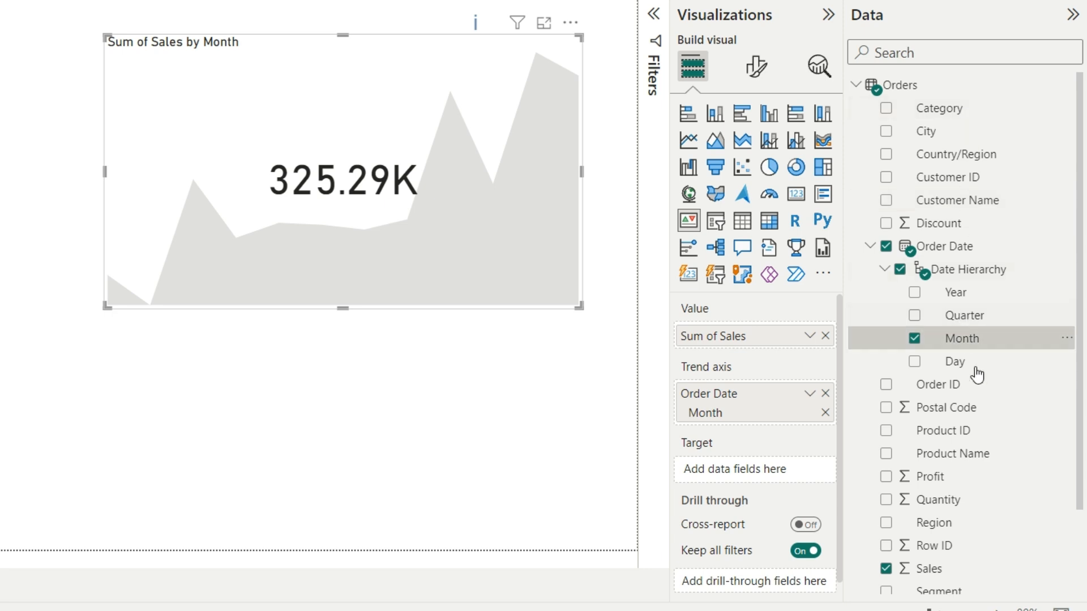
scroll(985, 396, down, 3)
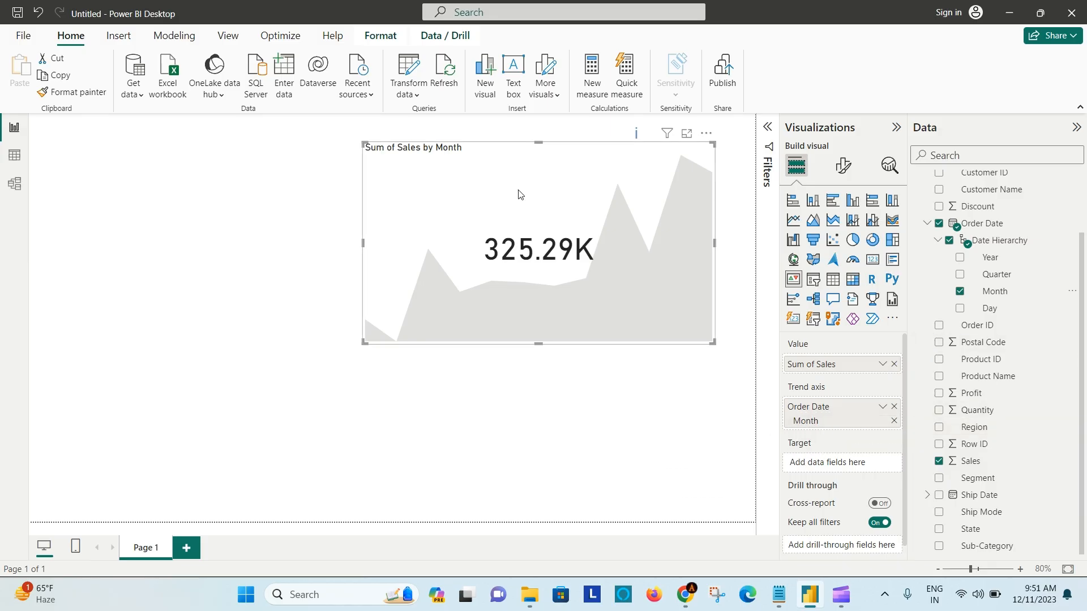
click(600, 86)
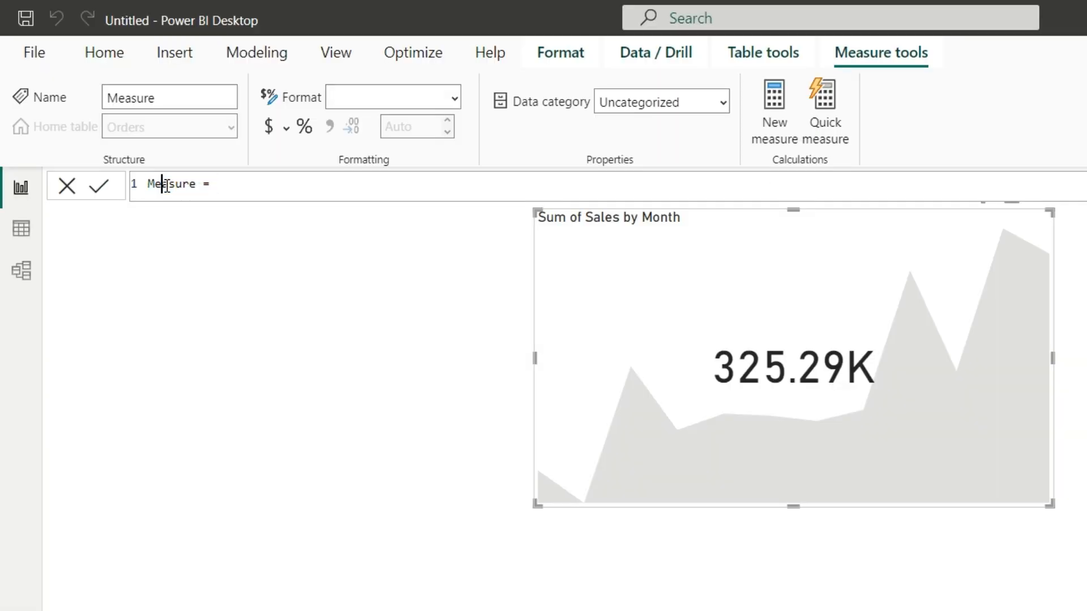
double_click(114, 126)
click(247, 186)
text(100000)
click(95, 191)
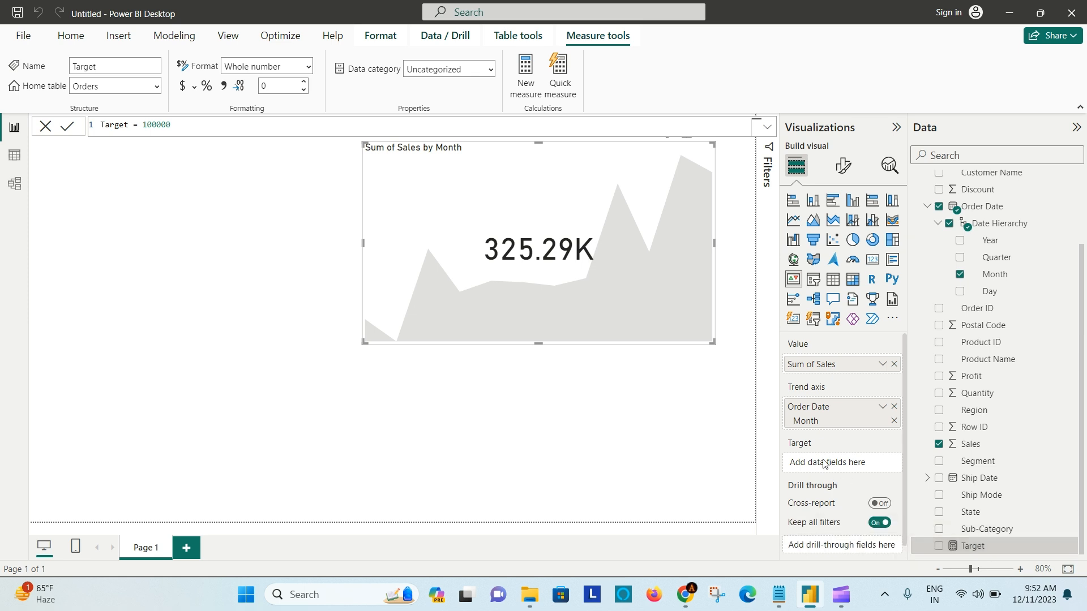
drag(1026, 552, 870, 465)
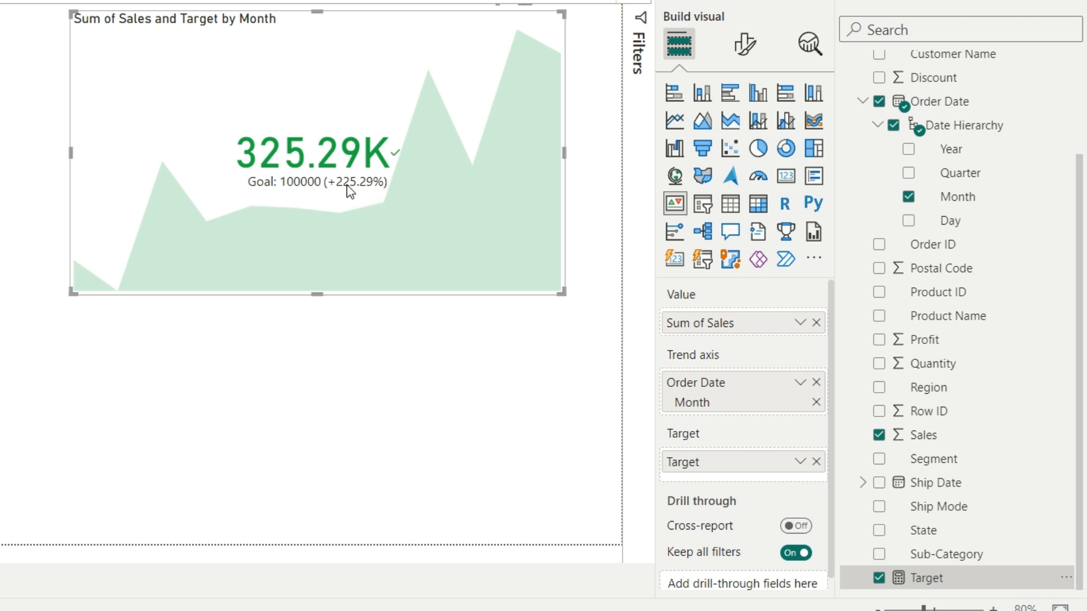
Step: Set the KPI's callout value to font size 47 and make it bold
click(745, 48)
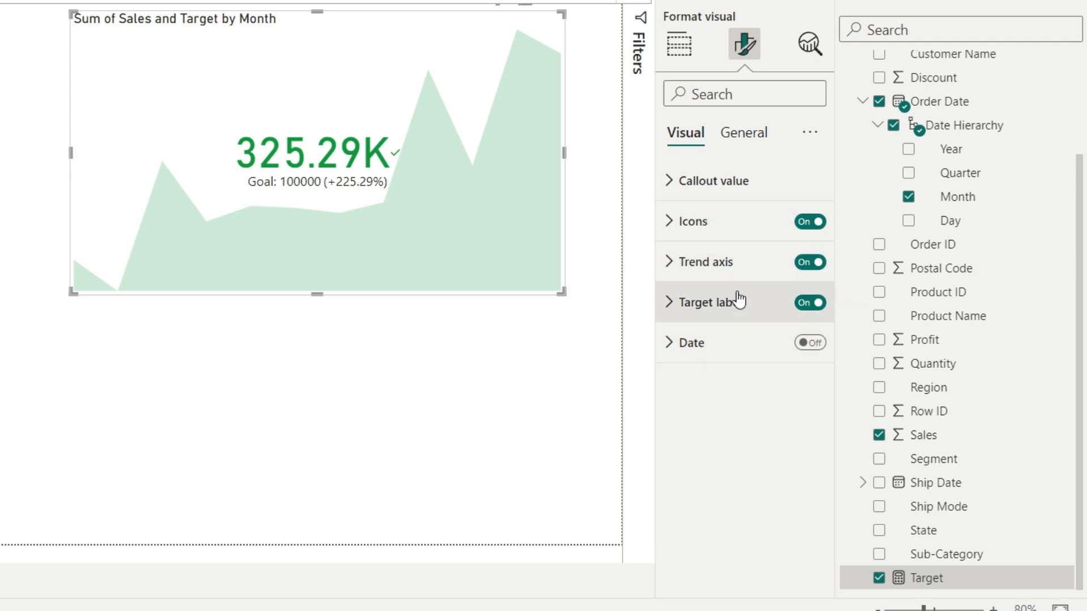
click(675, 190)
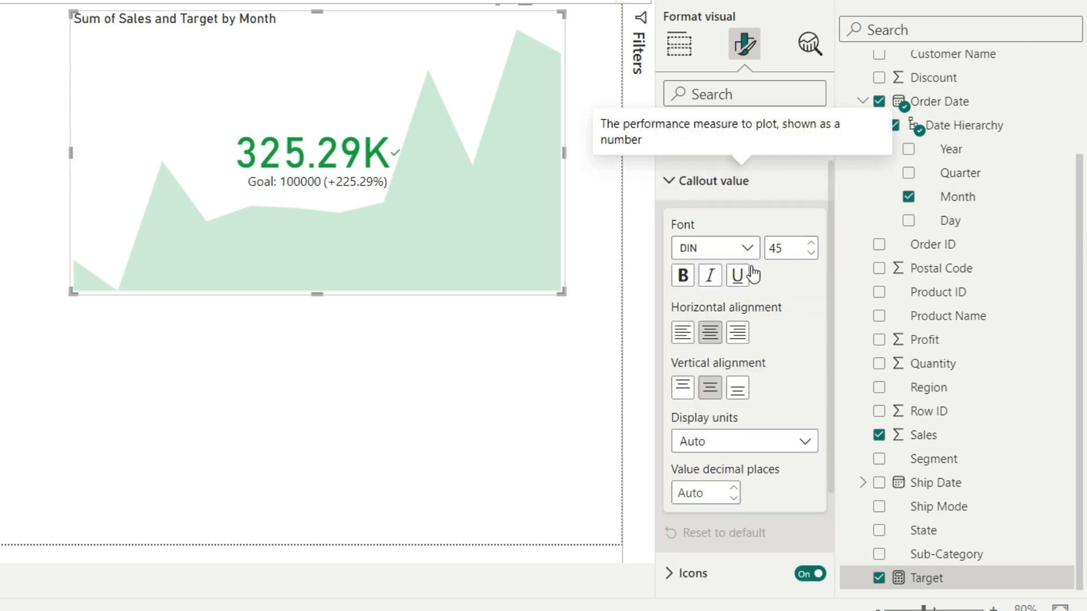
click(813, 246)
click(812, 245)
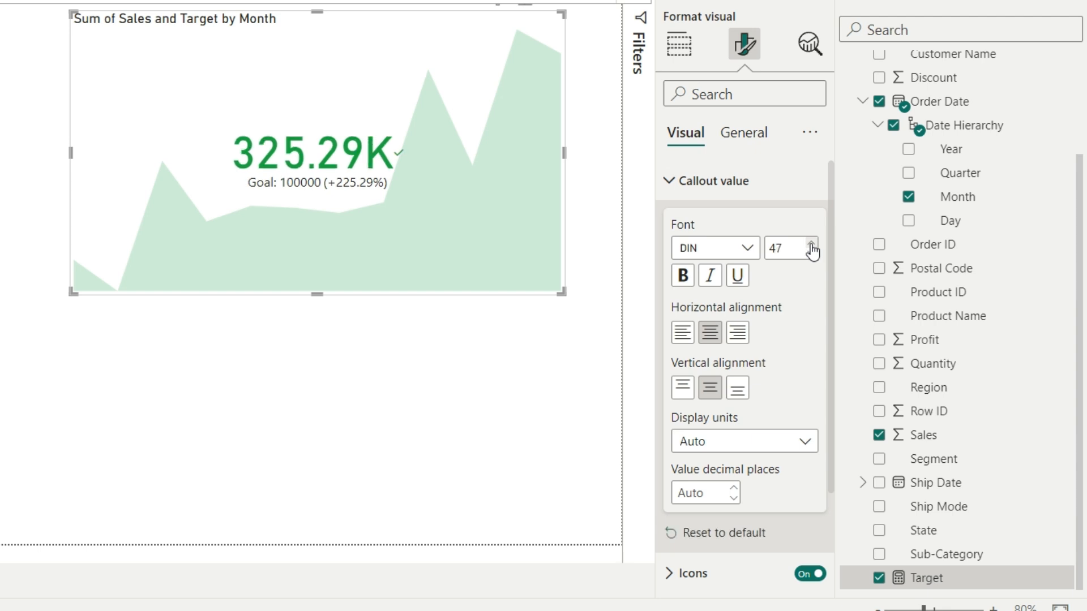
click(685, 278)
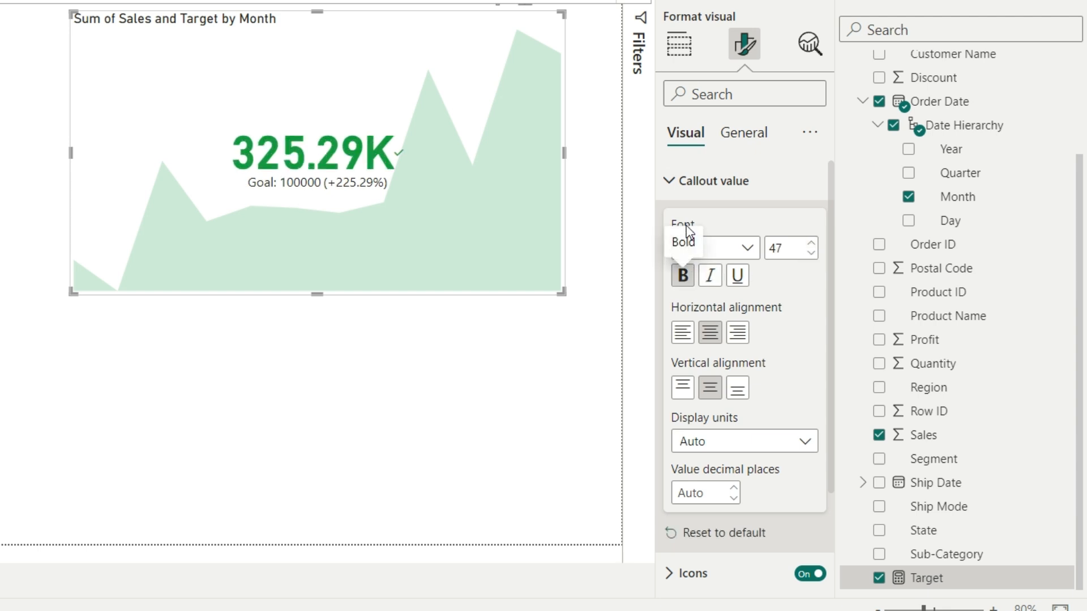
Step: Set the KPI's target label values to font size 16 and make them bold
click(695, 192)
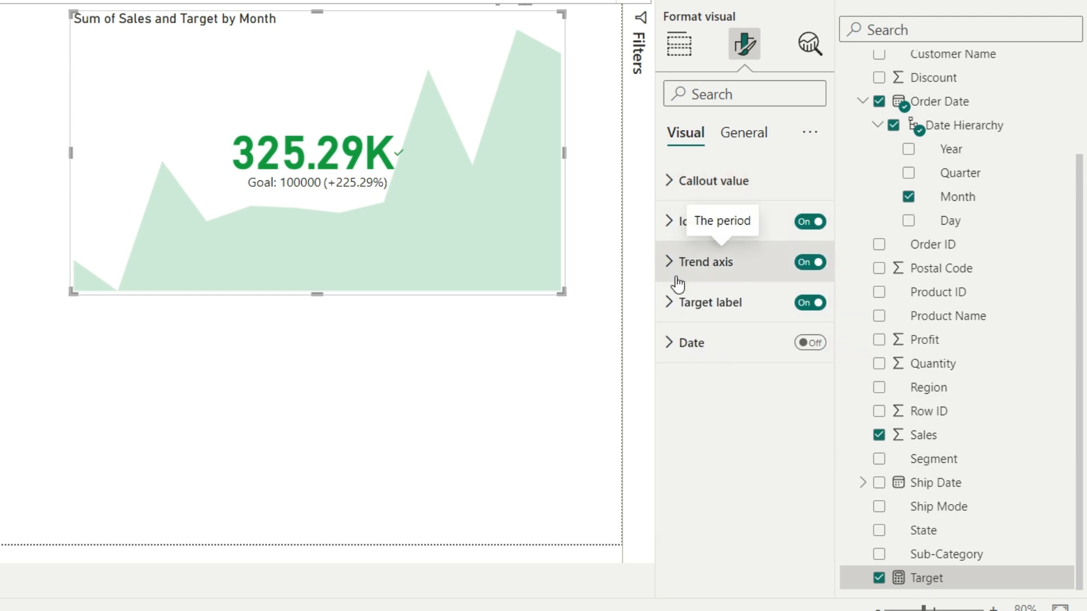
click(672, 302)
scroll(781, 355, down, 1)
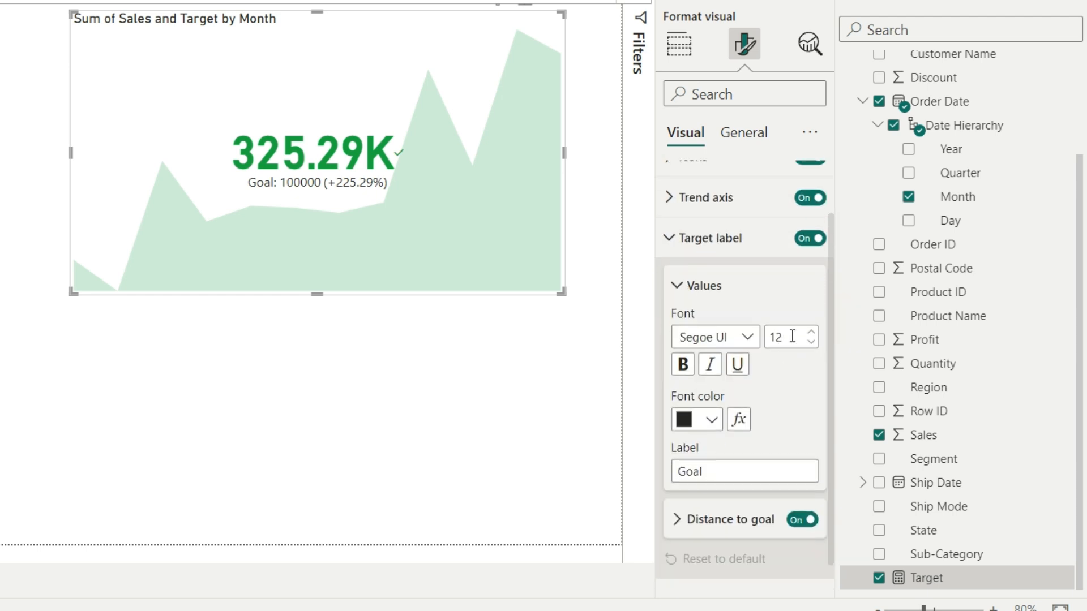
click(811, 333)
click(811, 333)
click(811, 333)
click(683, 367)
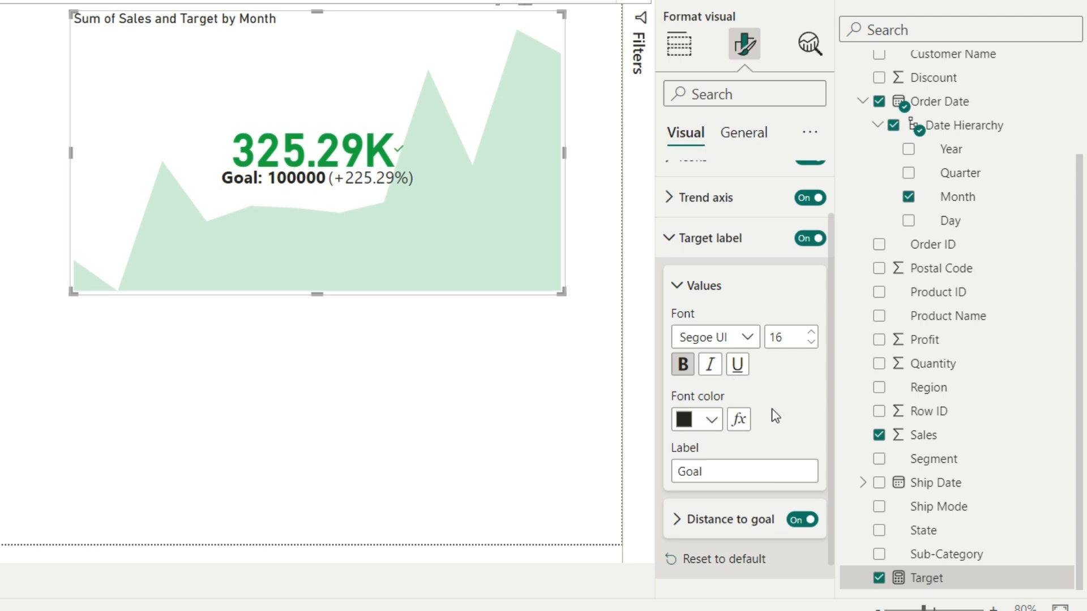
Step: Change the text of the KPI's target label to Target
scroll(766, 410, down, 1)
click(685, 443)
double_click(689, 442)
text(Target)
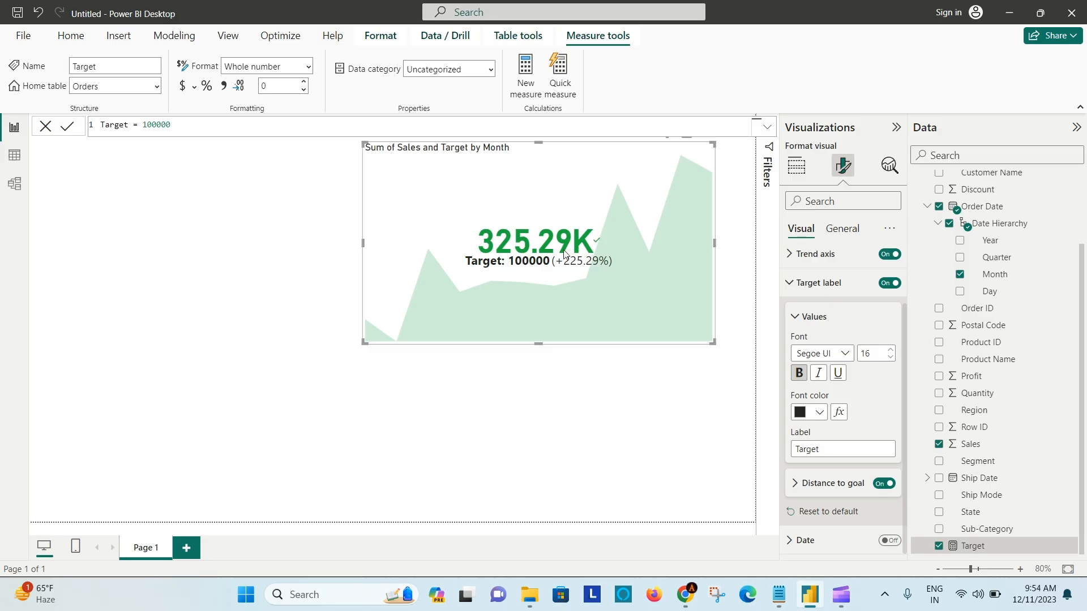
Step: Change the Target measure's formula to 400000 and commit it
click(147, 124)
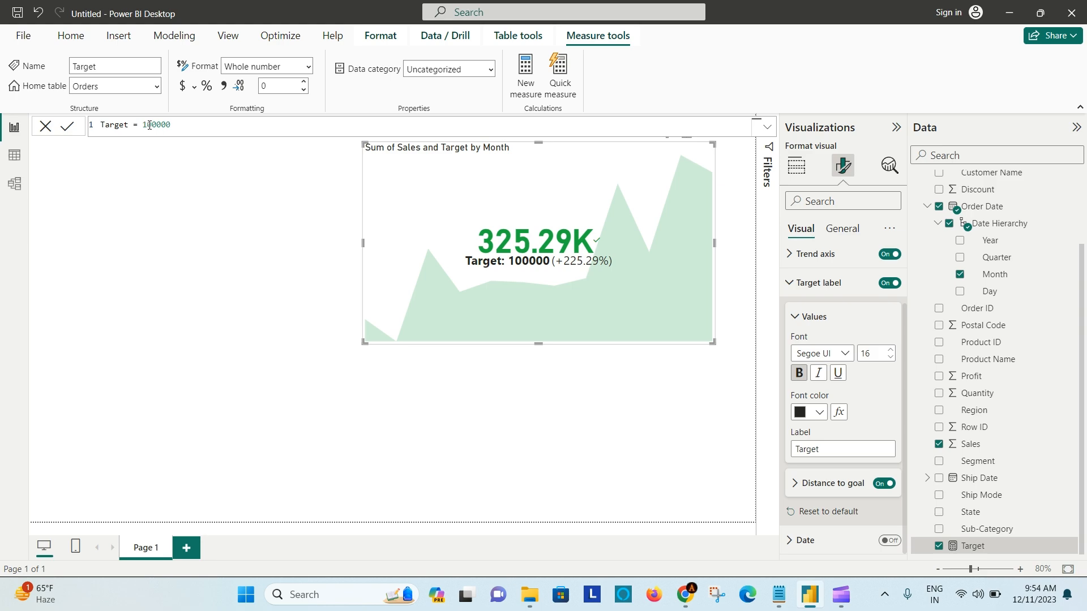
key(BackSpace)
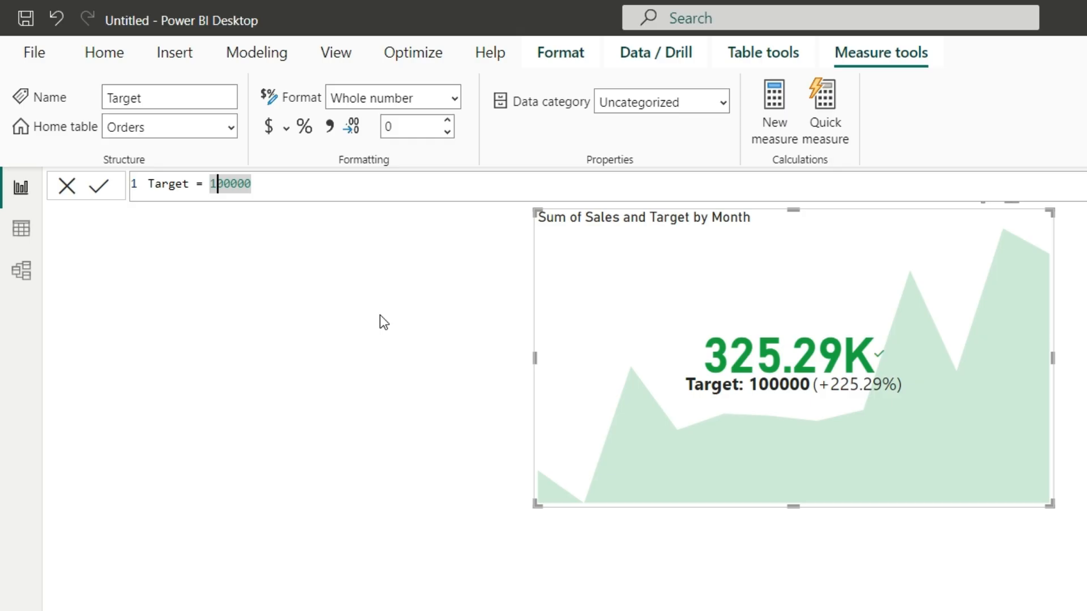
text(4)
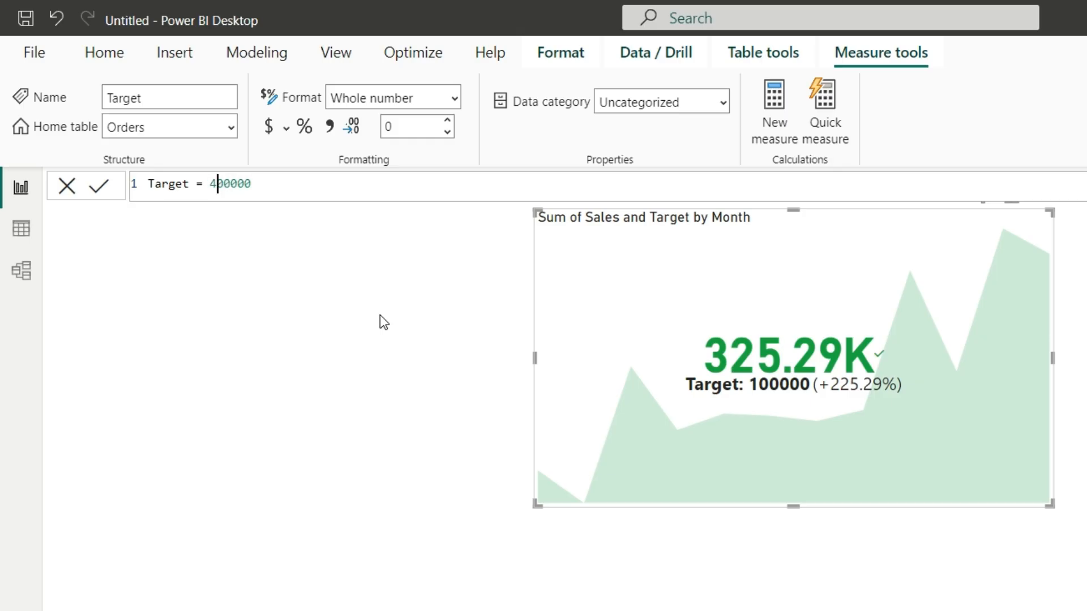
click(99, 187)
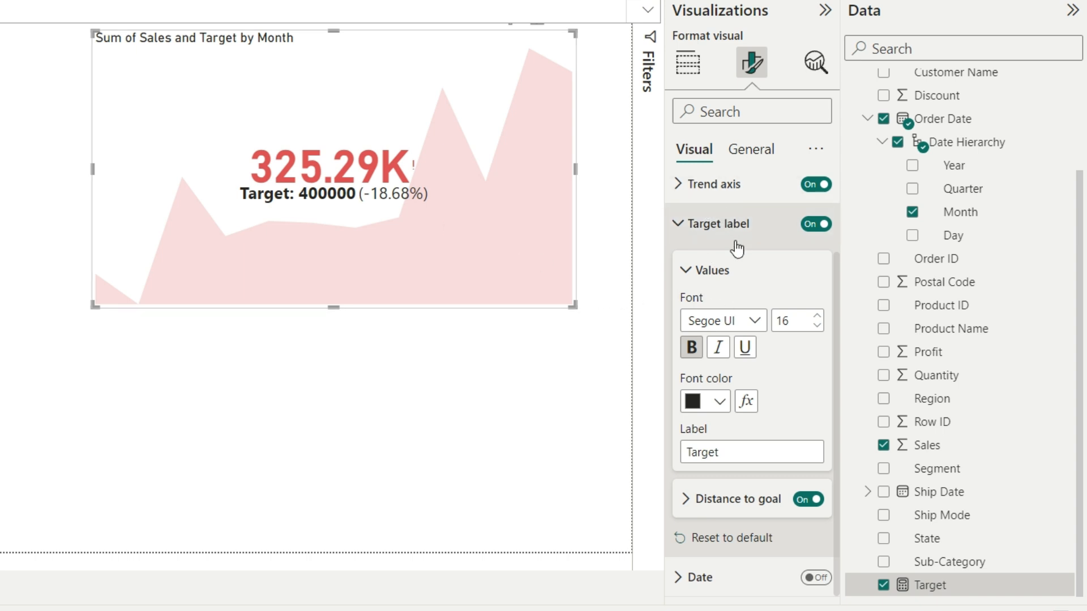
Step: Turn on the KPI's date display and format it with font size 14 and bold
click(680, 224)
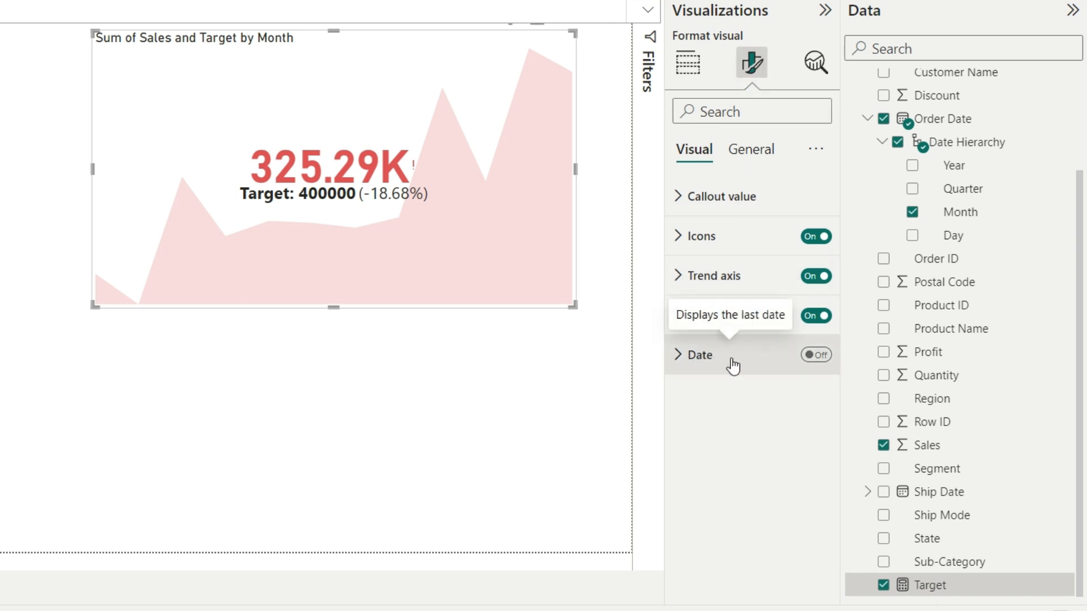
click(818, 356)
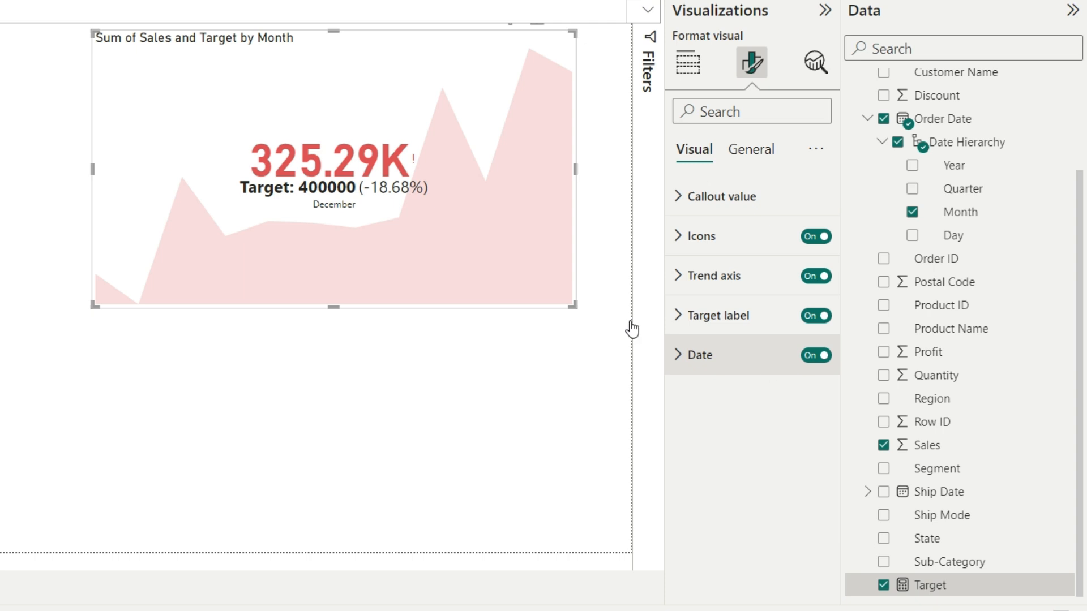
click(675, 354)
click(815, 416)
click(816, 416)
click(815, 416)
click(815, 416)
click(816, 416)
click(691, 447)
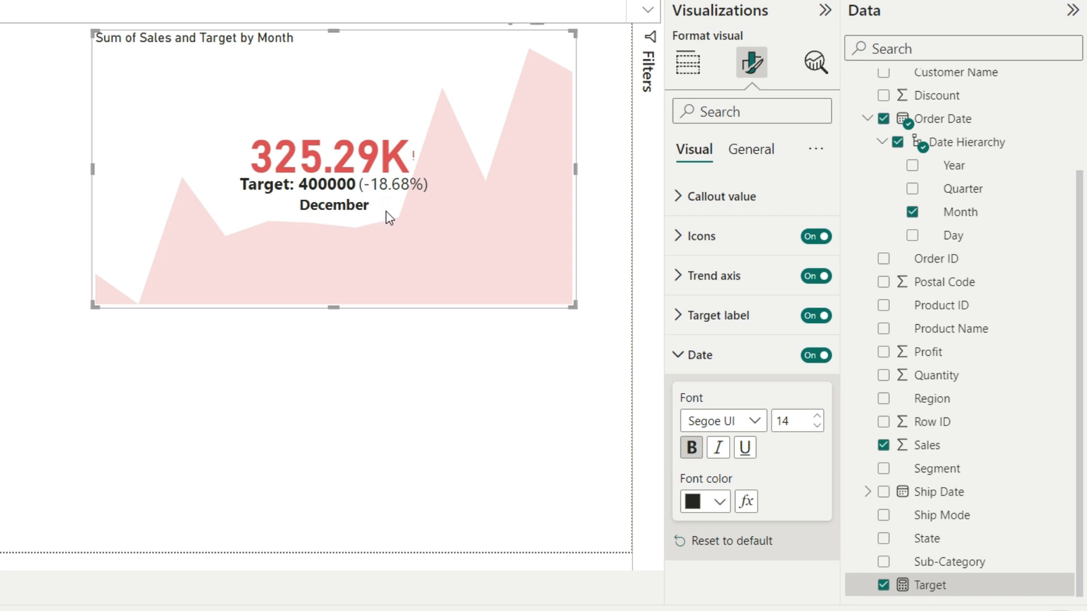
click(679, 357)
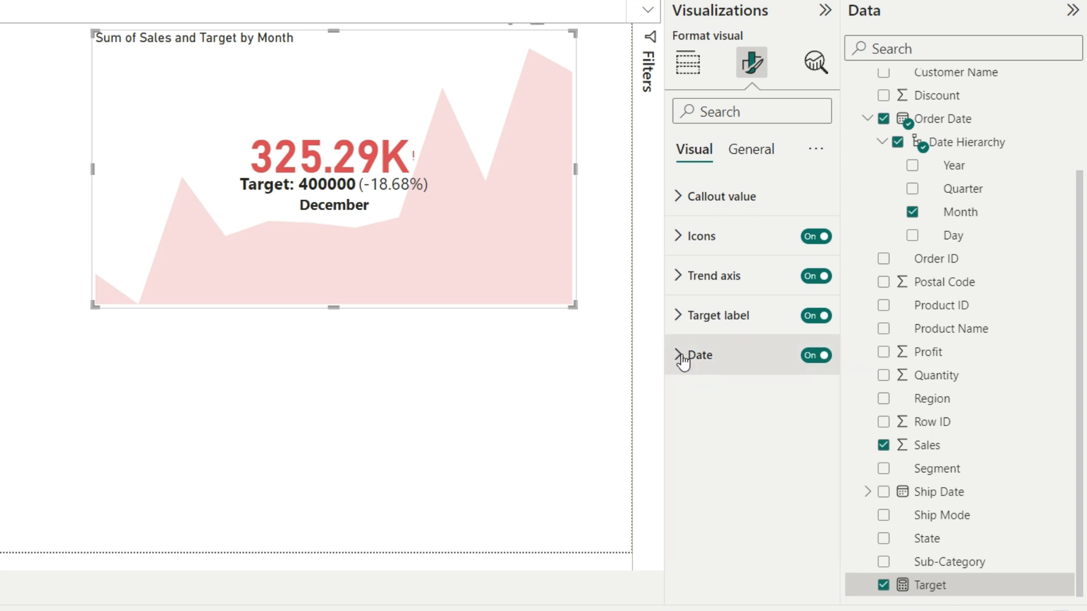
Step: Try the Value style for the target label's distance to goal and switch back to Percent
click(681, 315)
scroll(742, 453, down, 3)
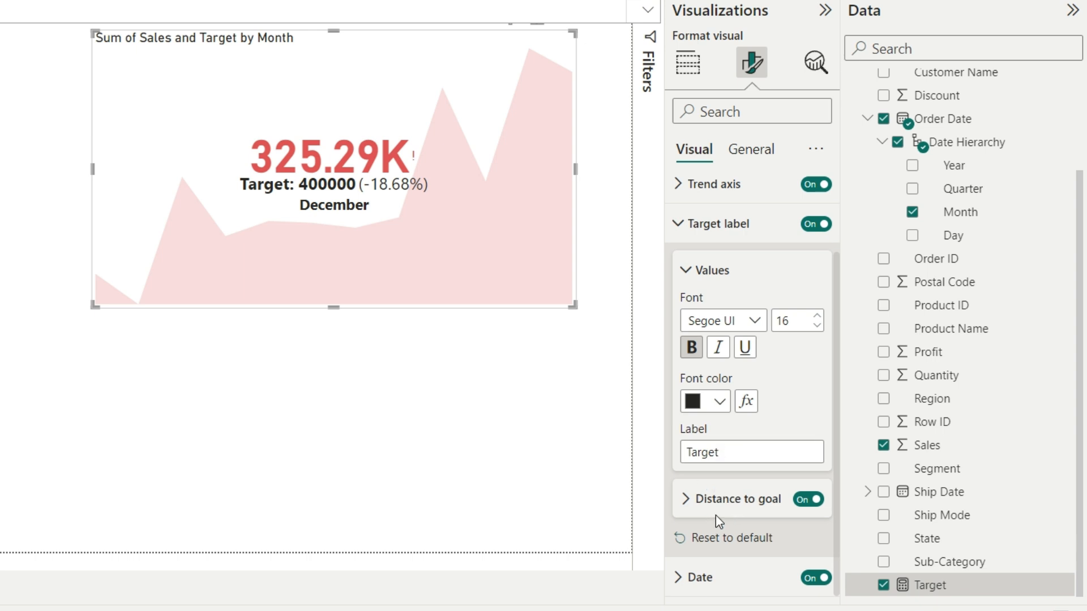
click(686, 502)
scroll(804, 468, down, 8)
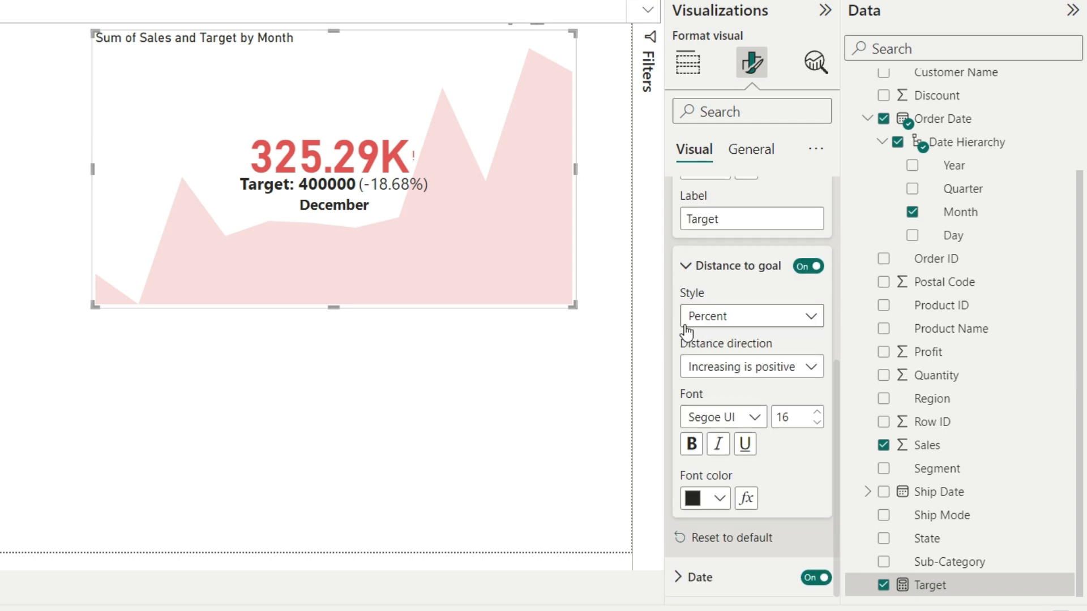
click(813, 316)
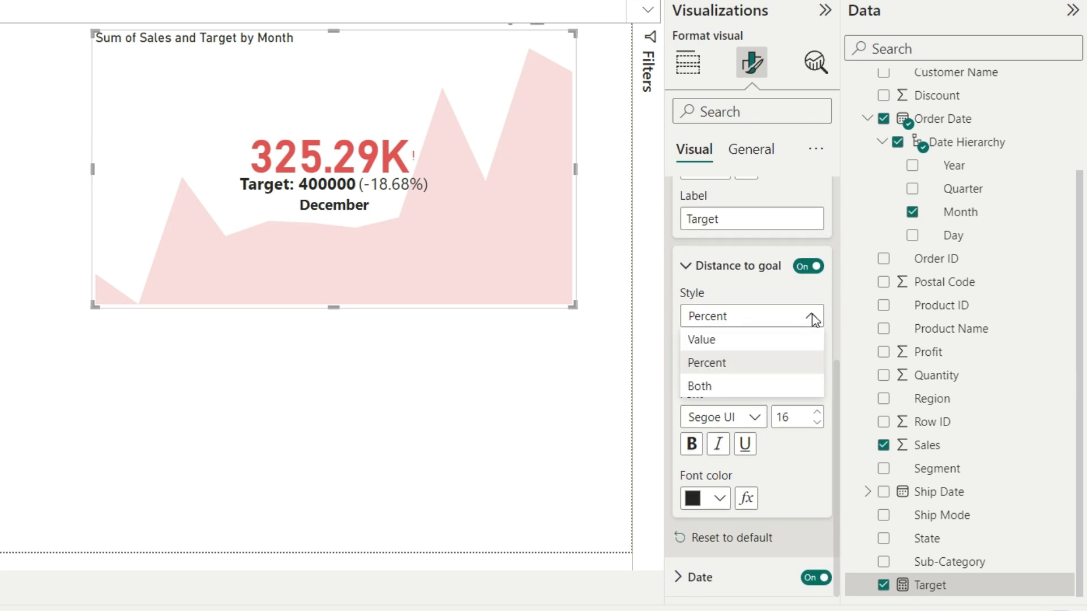
click(731, 341)
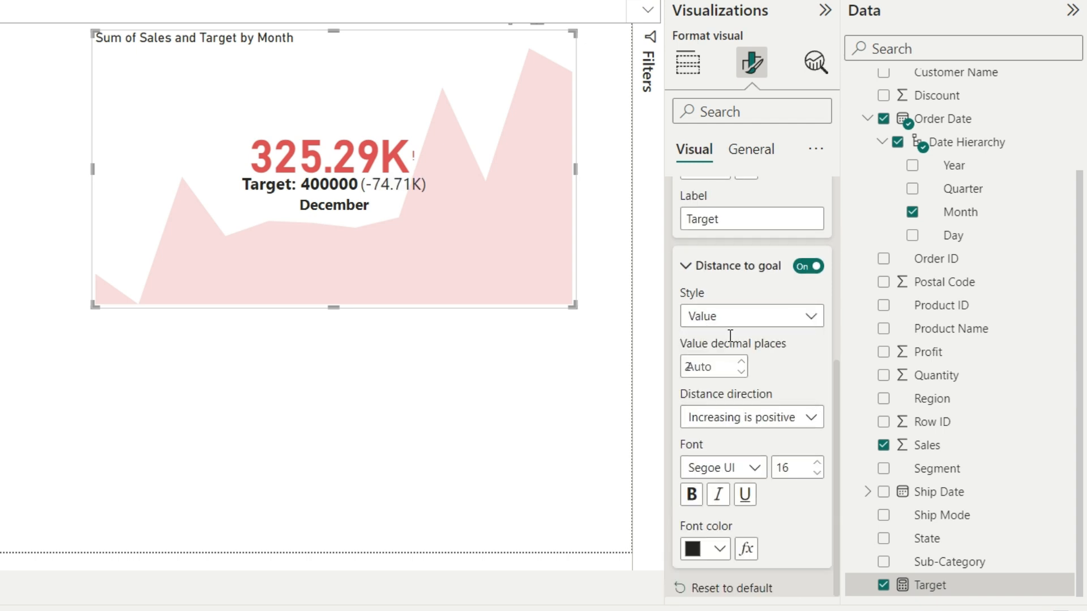
click(811, 317)
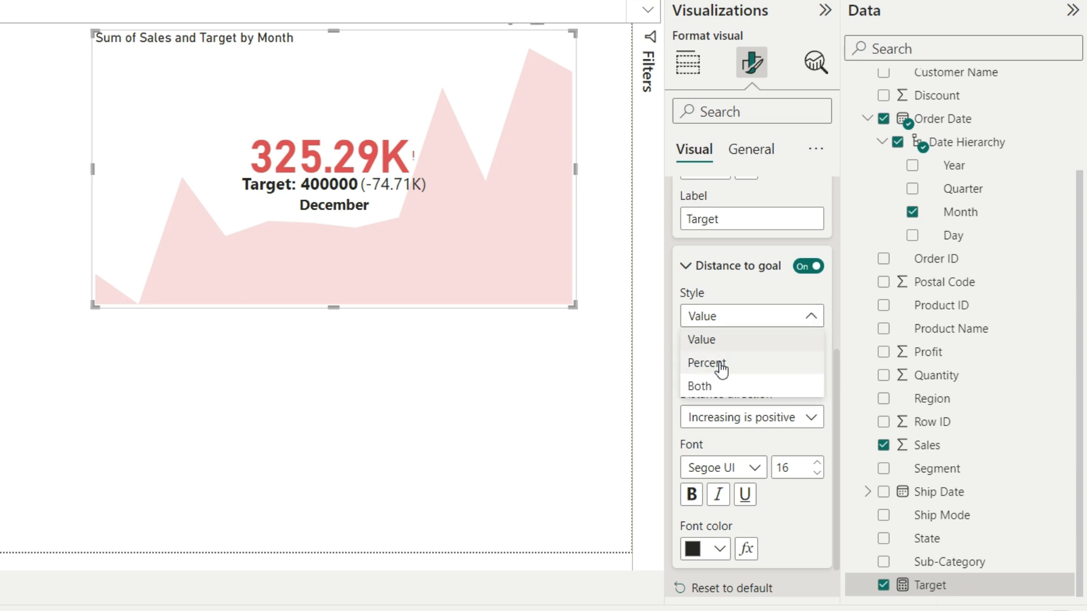
click(769, 369)
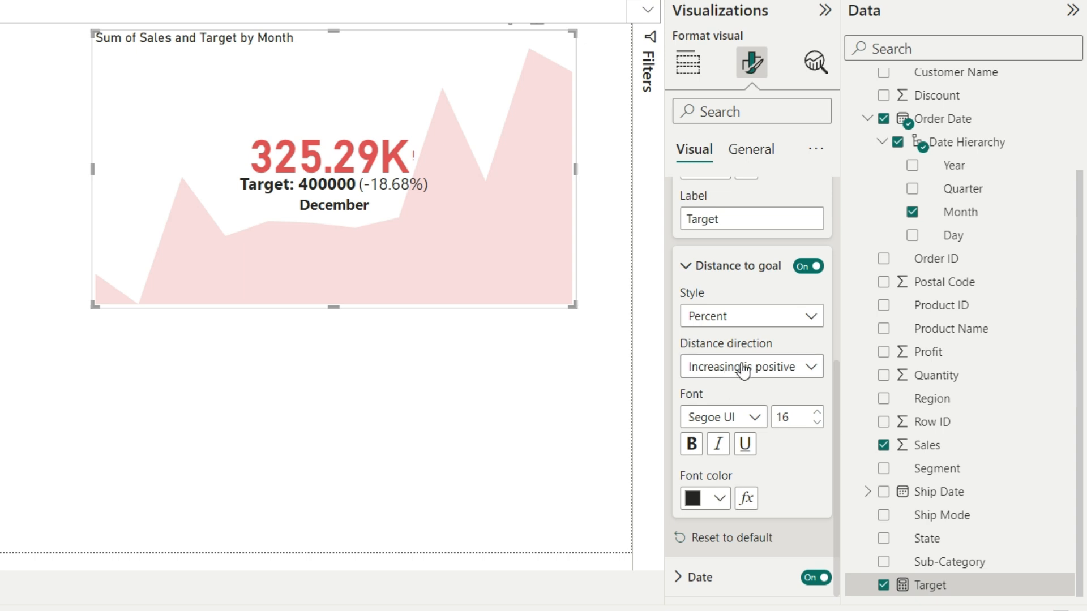
Step: Try Decreasing is positive as the distance direction and switch back to Increasing is positive
click(811, 369)
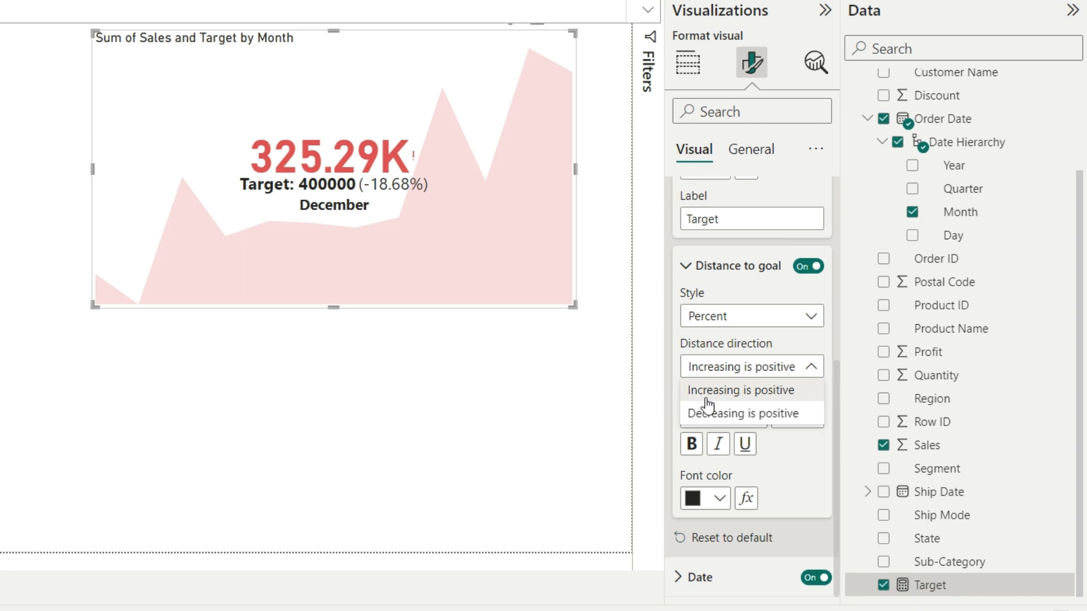
click(813, 367)
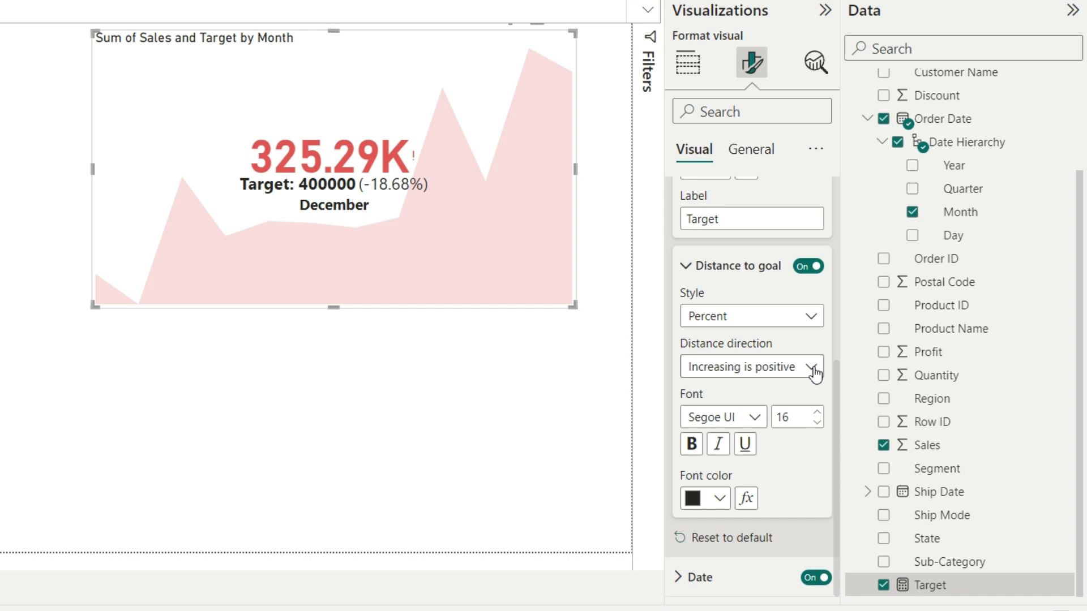
click(811, 369)
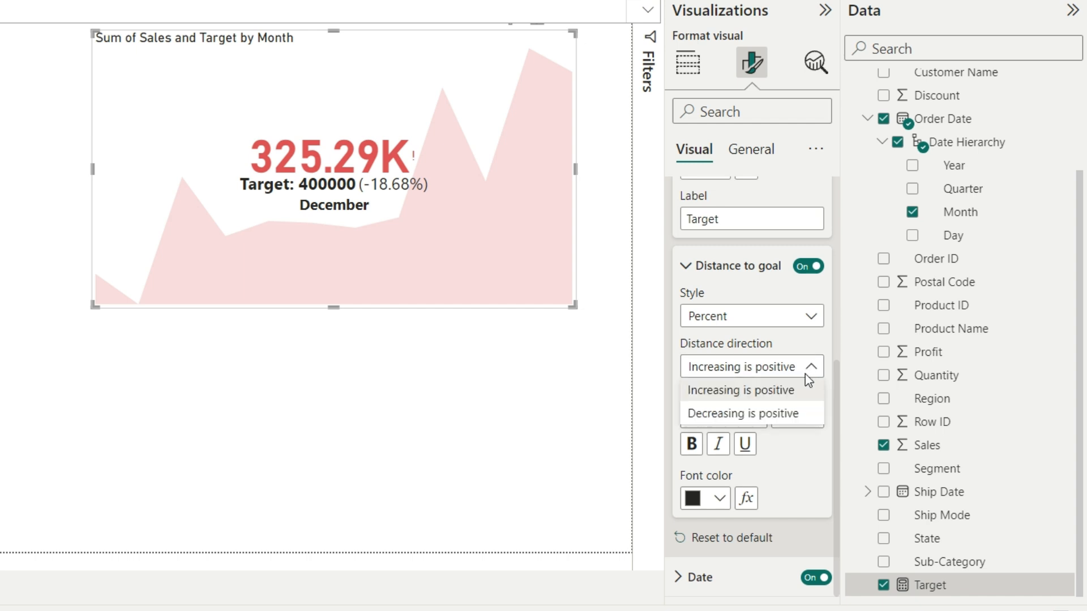
click(768, 401)
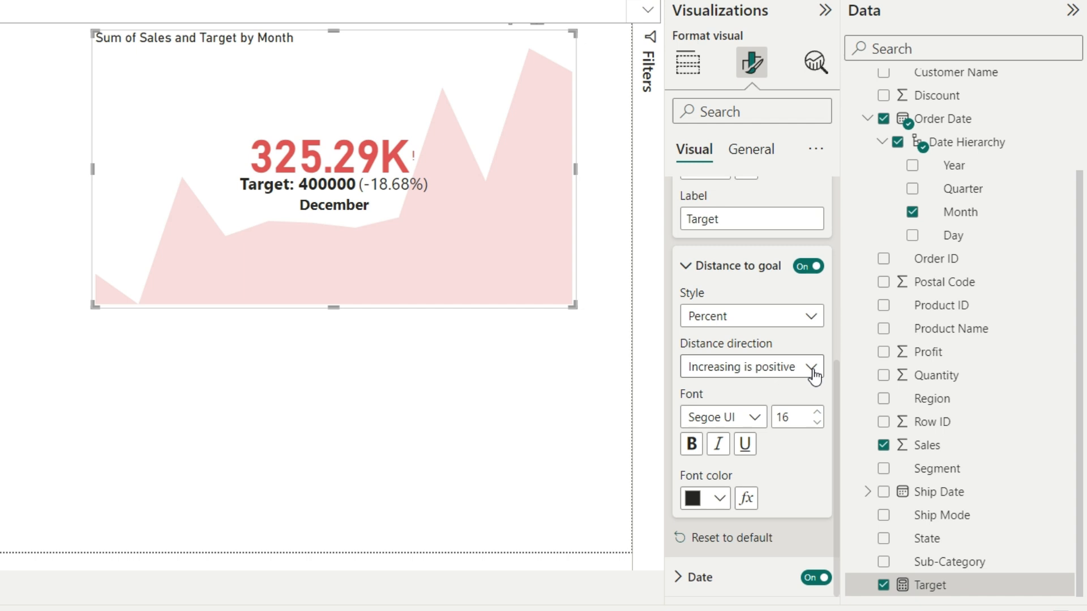
click(813, 367)
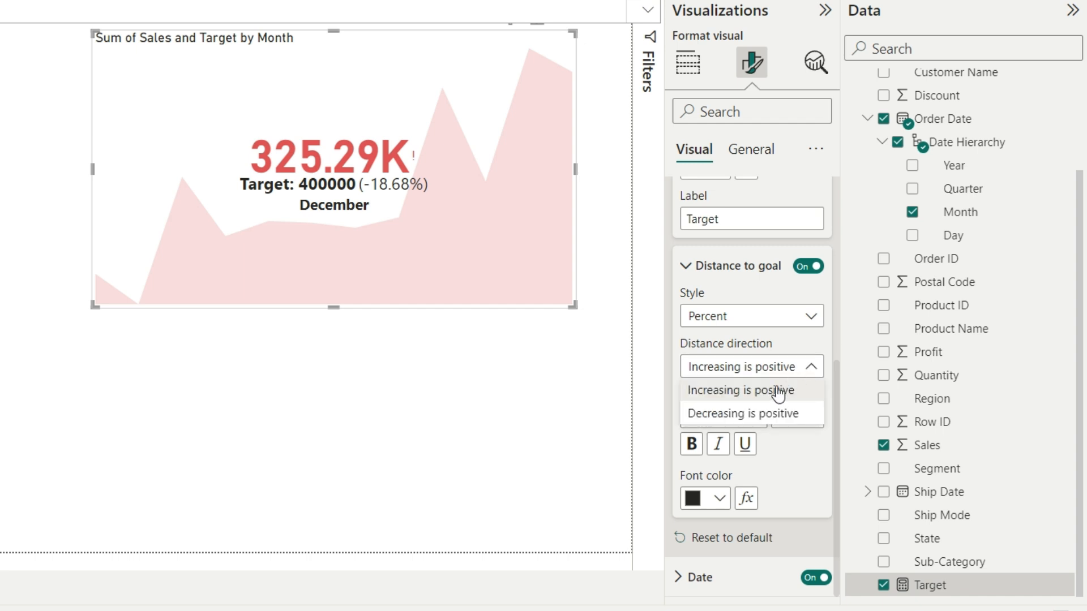
click(751, 415)
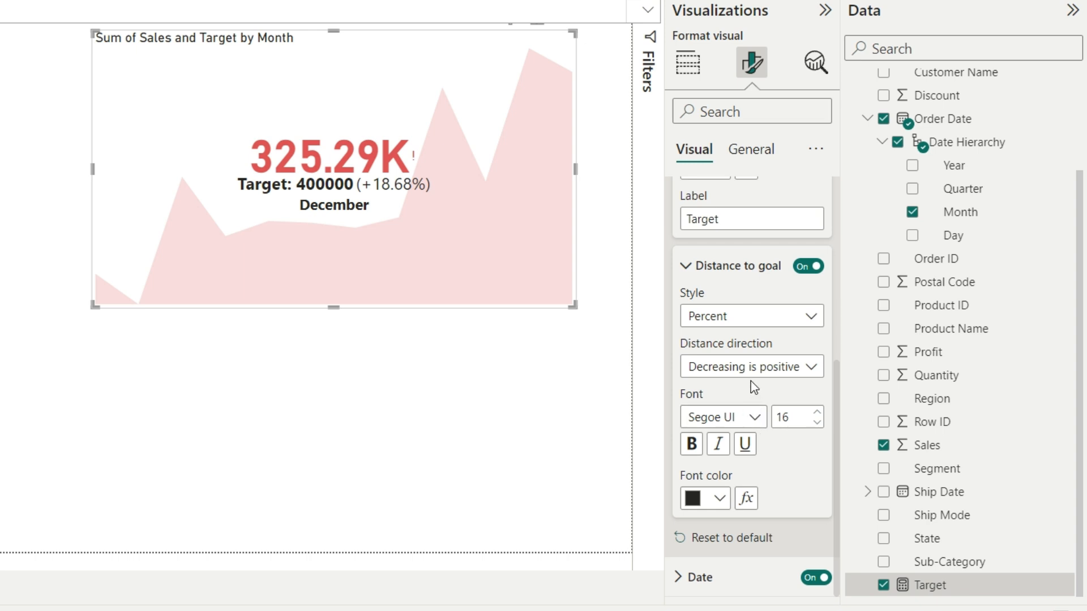
click(811, 368)
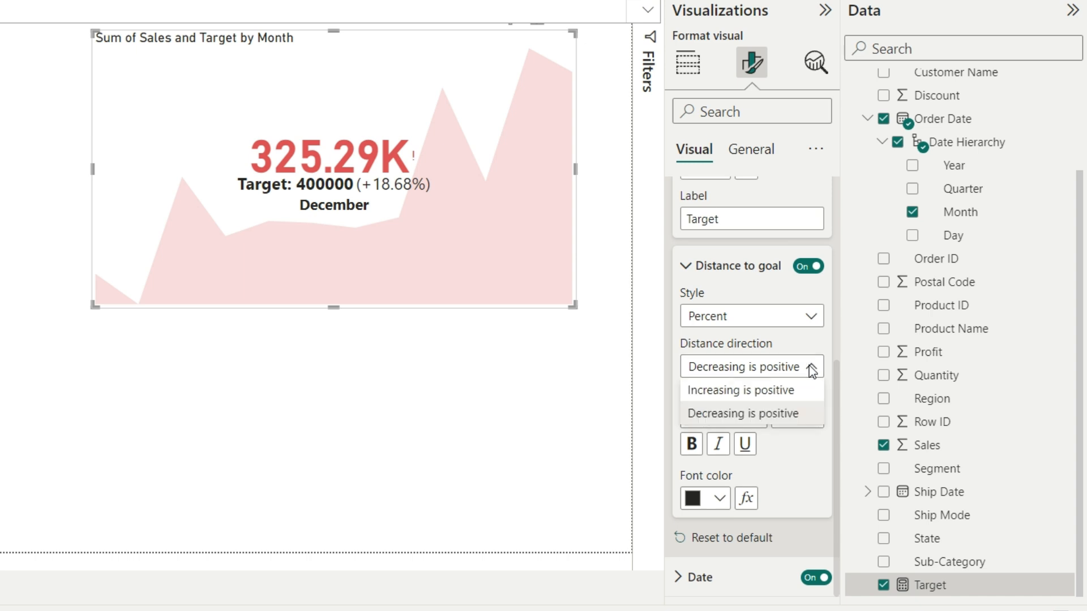
click(780, 389)
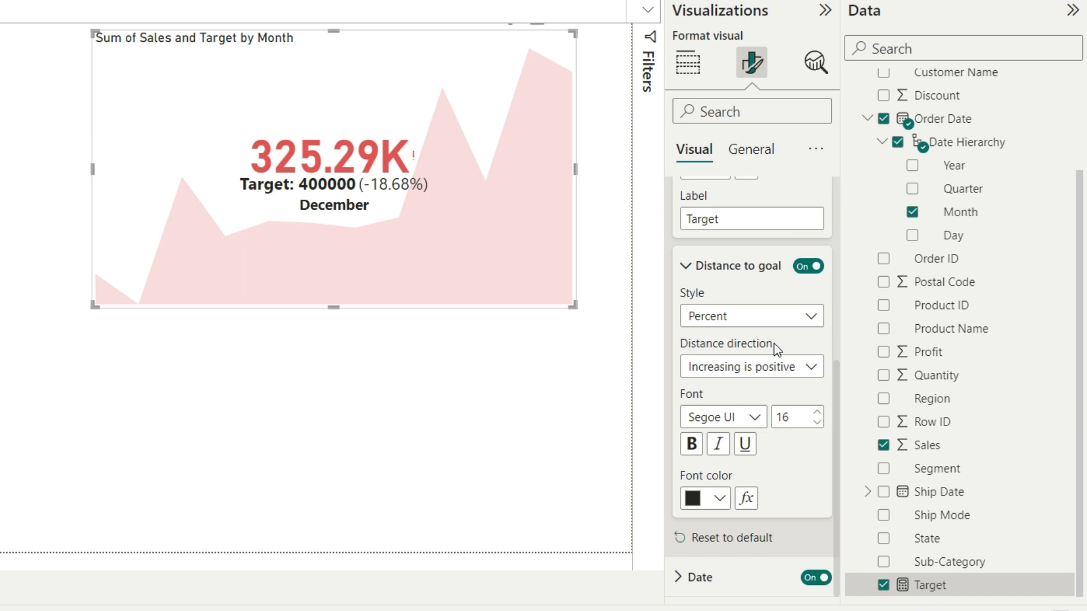
click(687, 267)
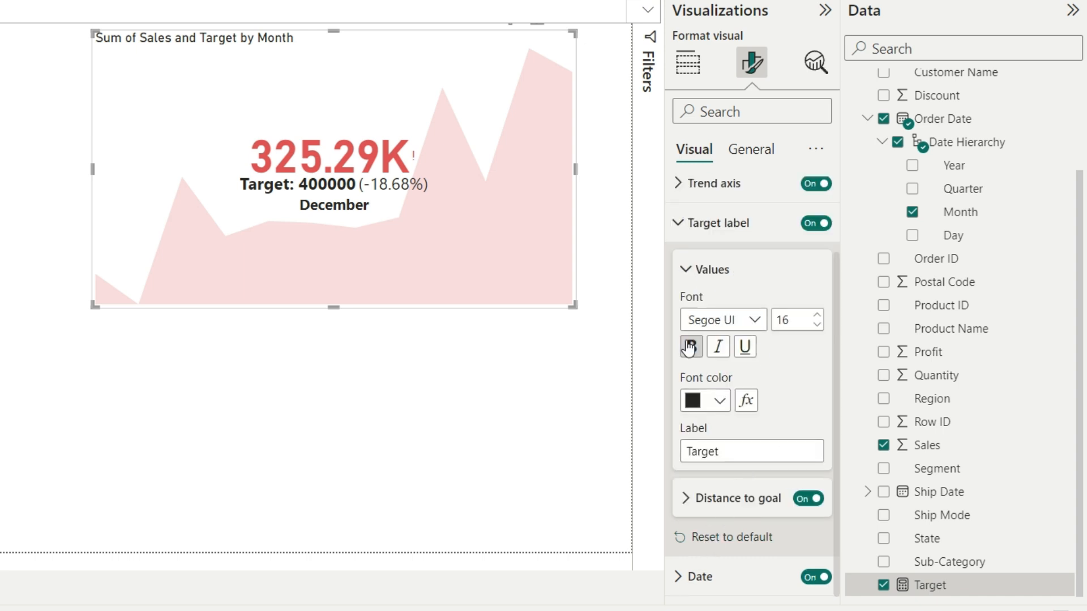
click(678, 223)
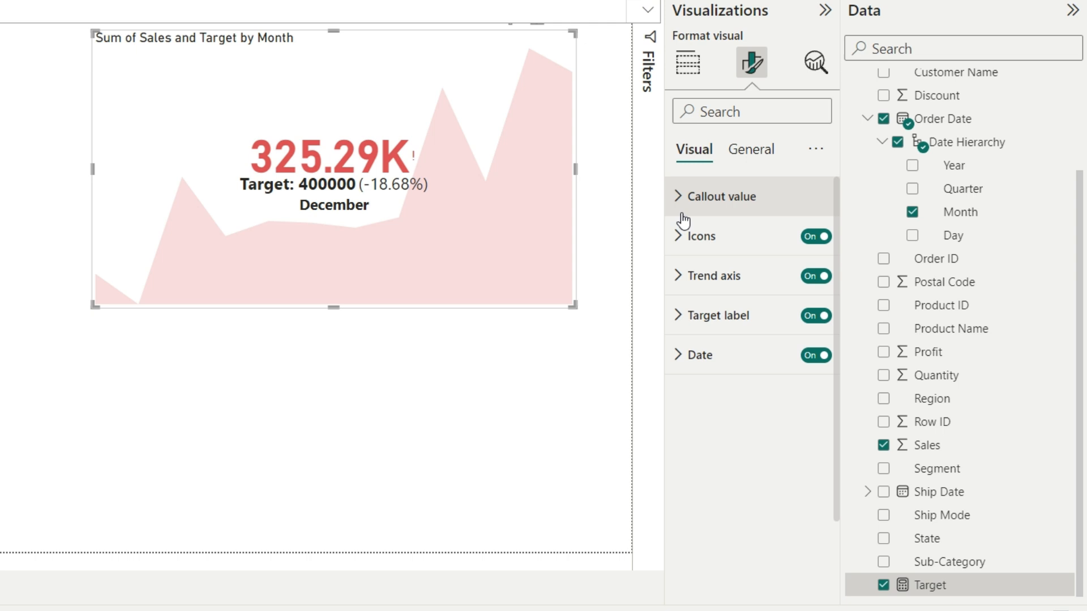
Step: Set the transparency of the KPI's trend axis to 43%
click(680, 277)
scroll(818, 436, down, 1)
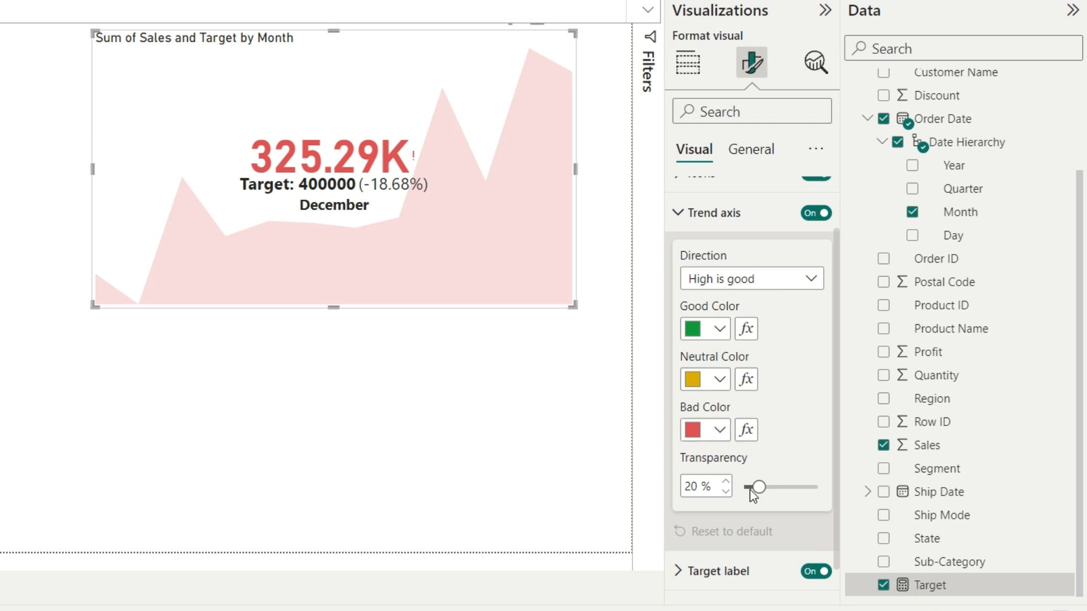
drag(756, 487, 776, 488)
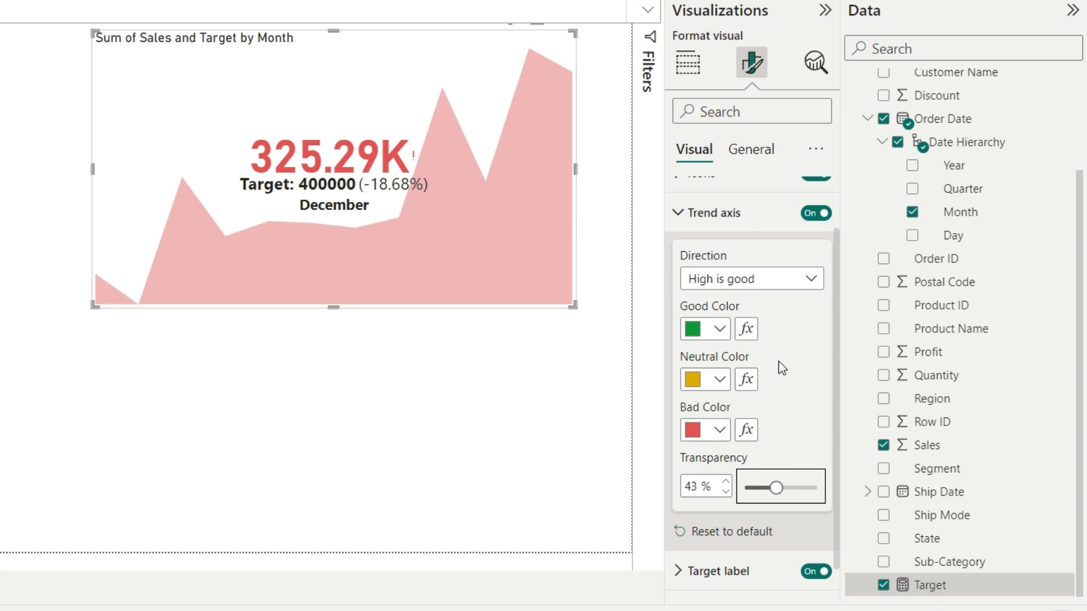
scroll(775, 357, up, 1)
click(679, 275)
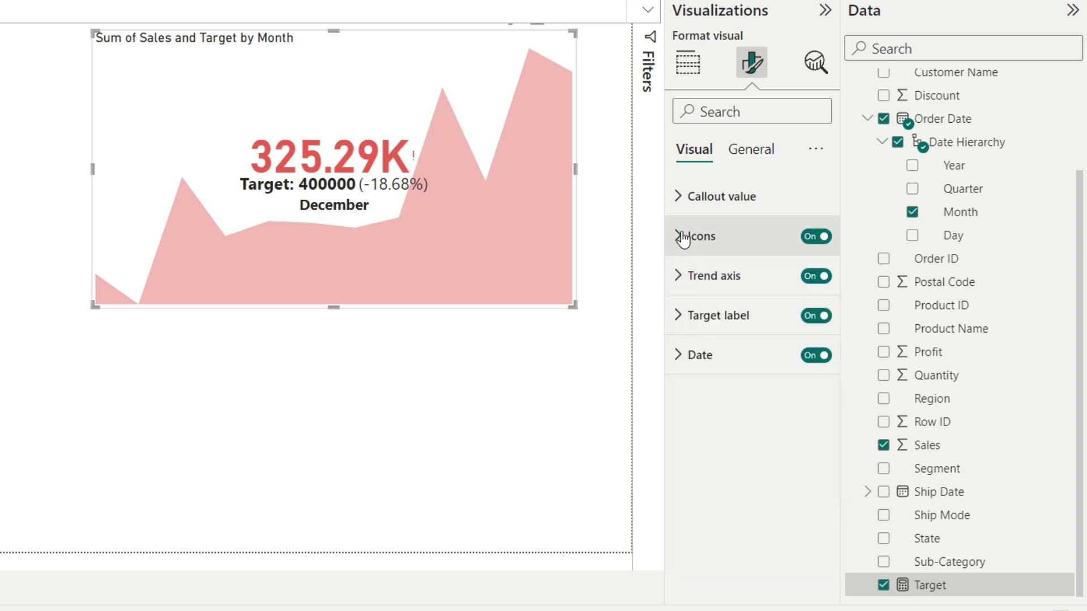
Step: Increase the KPI's icon size to 14 pt
click(681, 236)
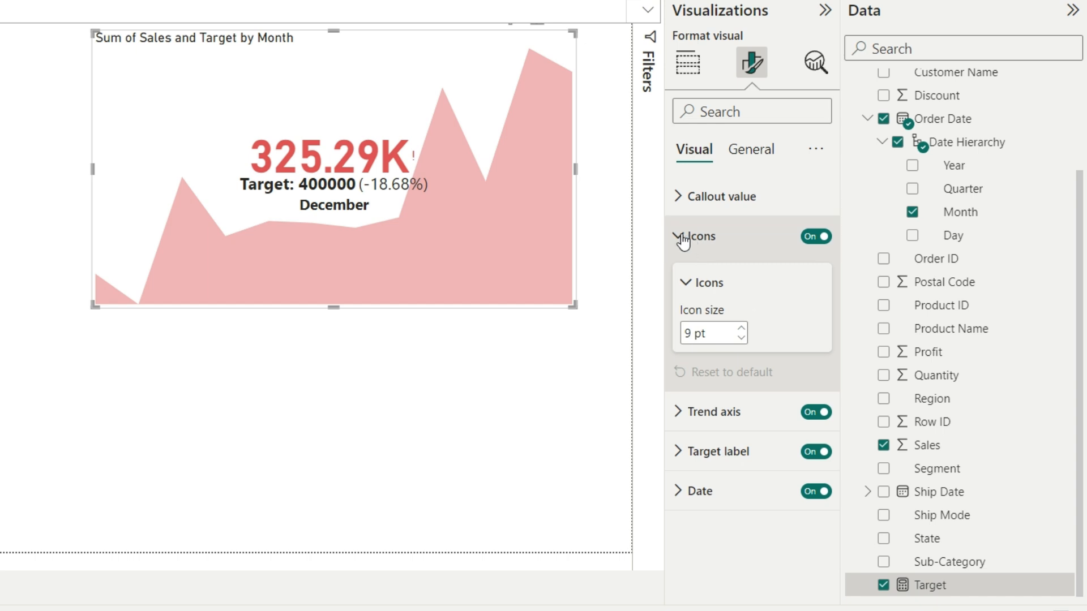
click(741, 329)
click(741, 329)
click(741, 328)
click(741, 328)
click(741, 328)
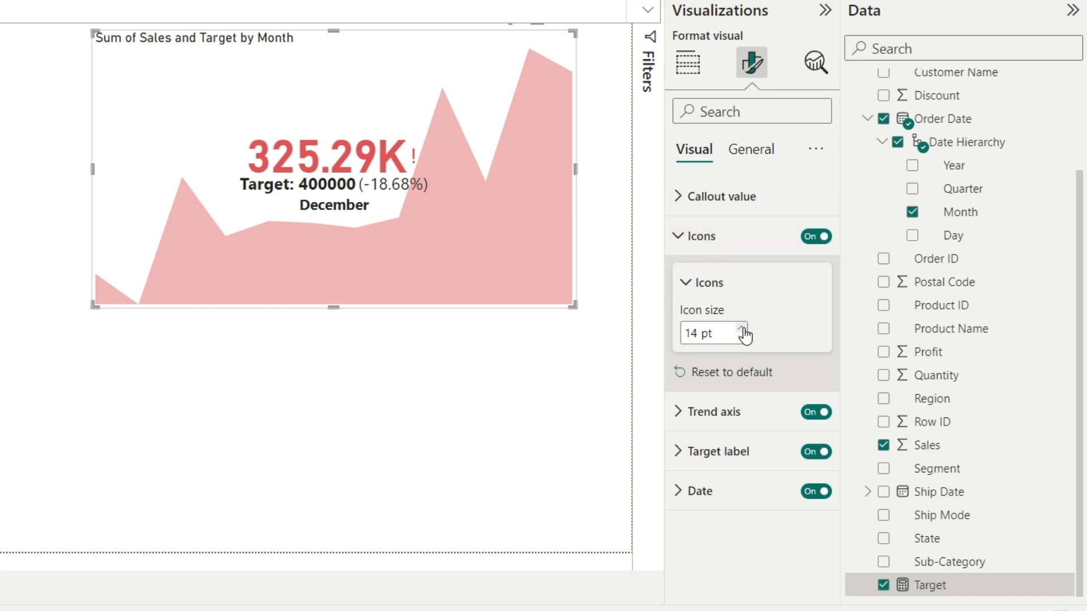
click(685, 282)
click(679, 252)
Step: Turn on the KPI's visual border and move the visual slightly down the page
click(751, 150)
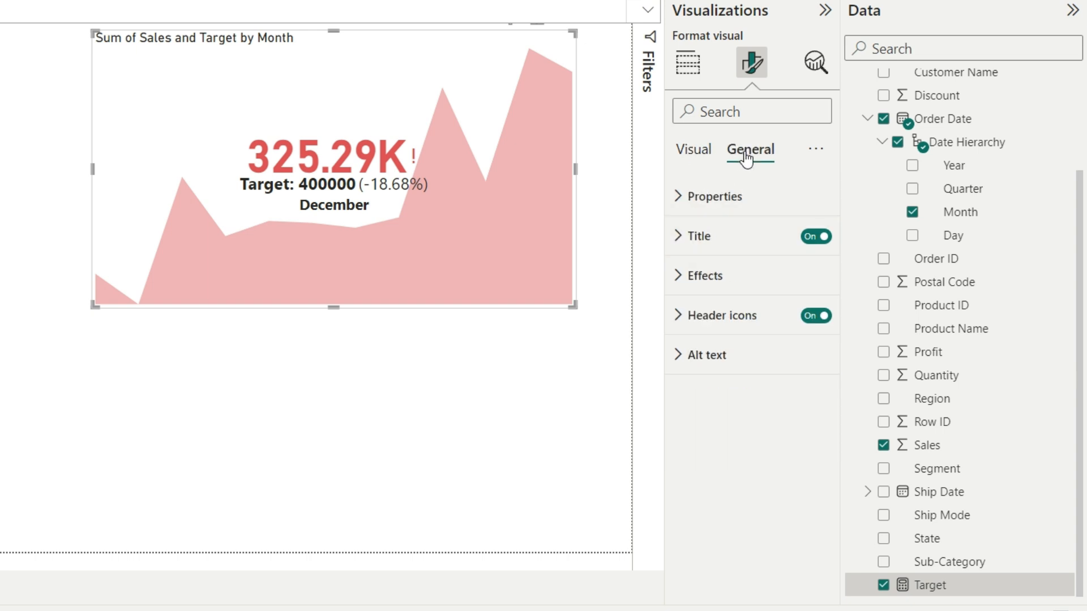
click(685, 277)
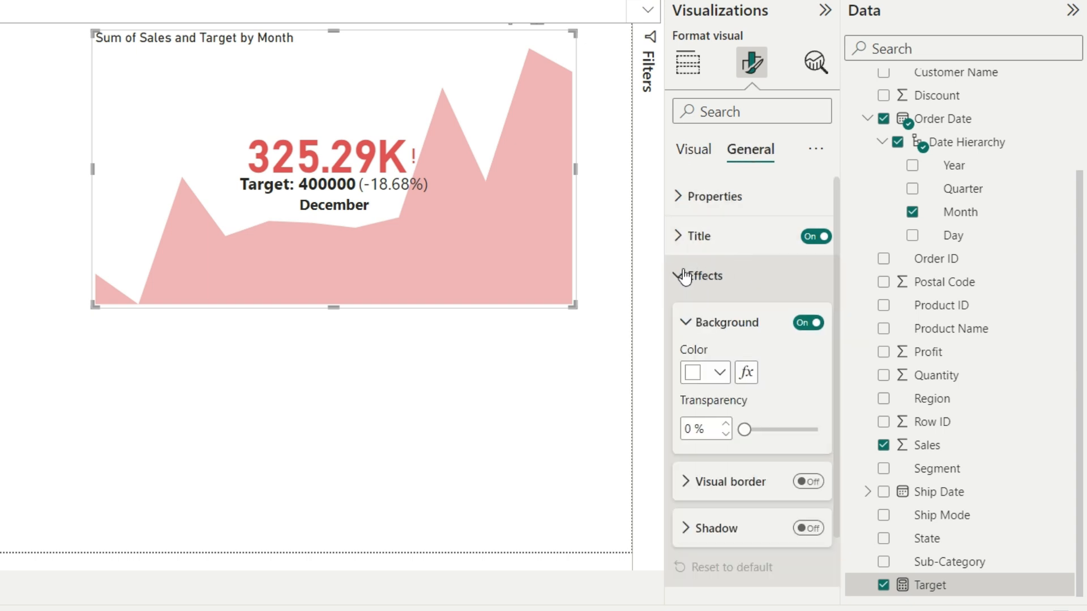
click(809, 482)
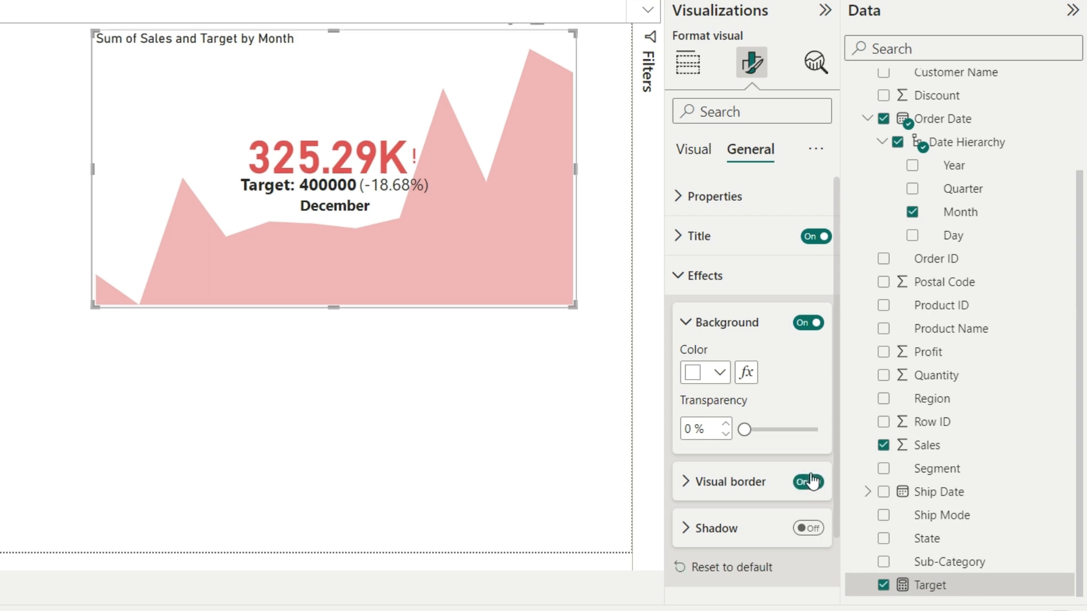
click(685, 275)
click(700, 153)
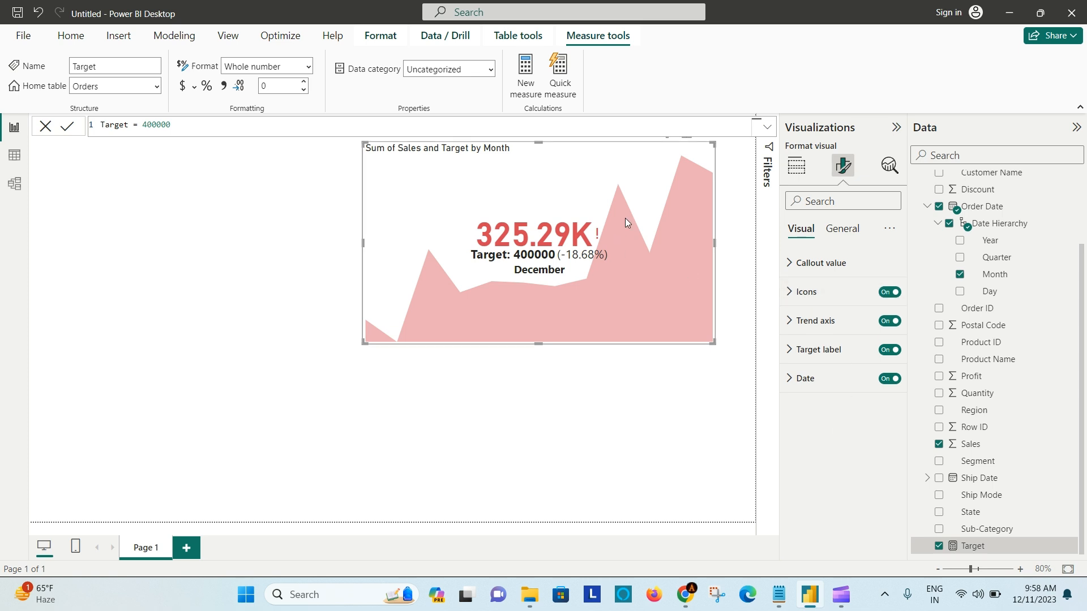
drag(632, 183, 643, 213)
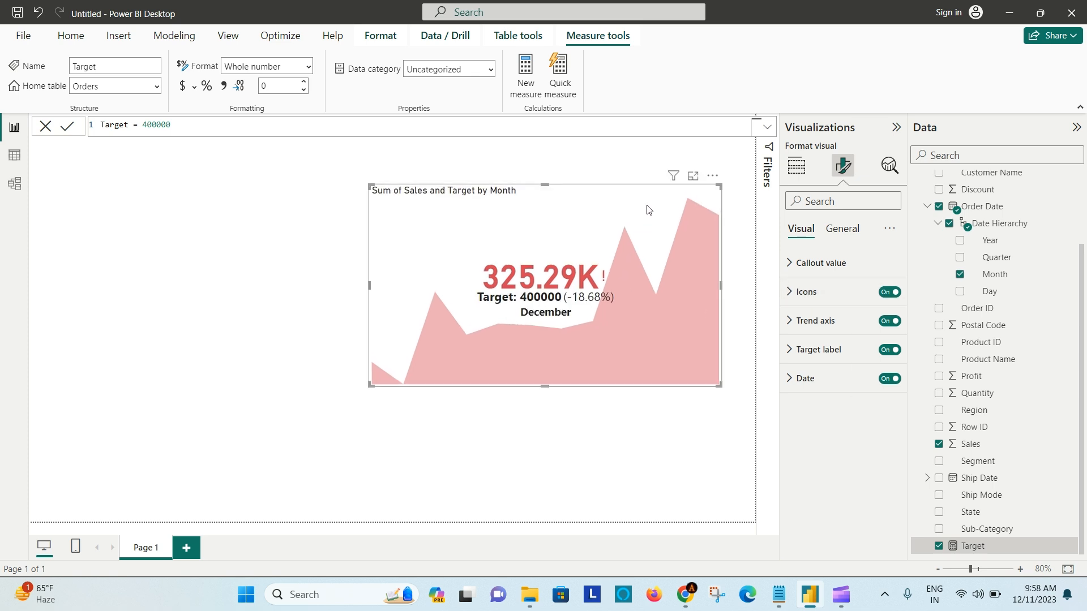